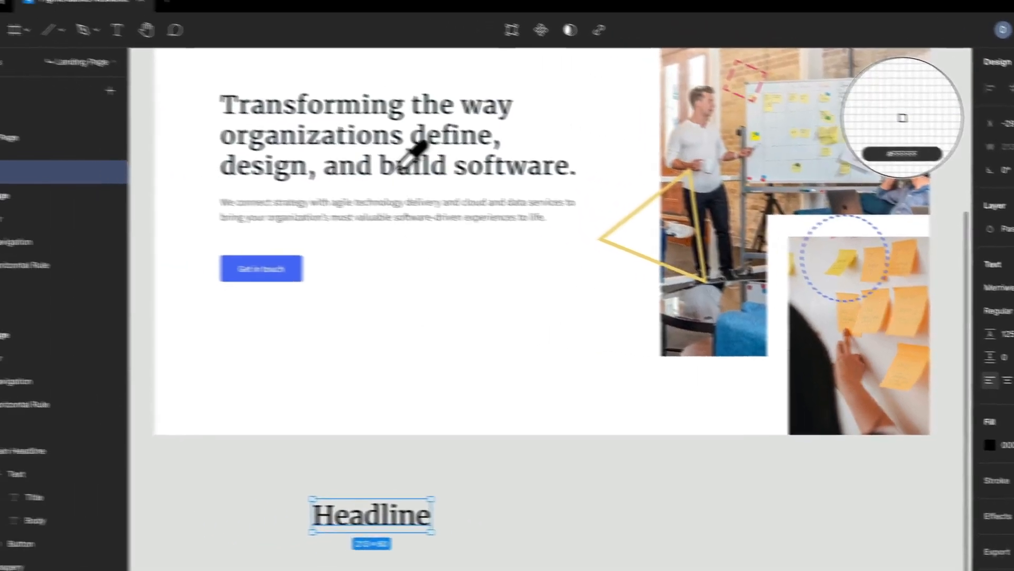
# Sample the hero title's dark text colour with the eyedropper for the Headline text's fill
pyautogui.scroll(3, 476, 148)
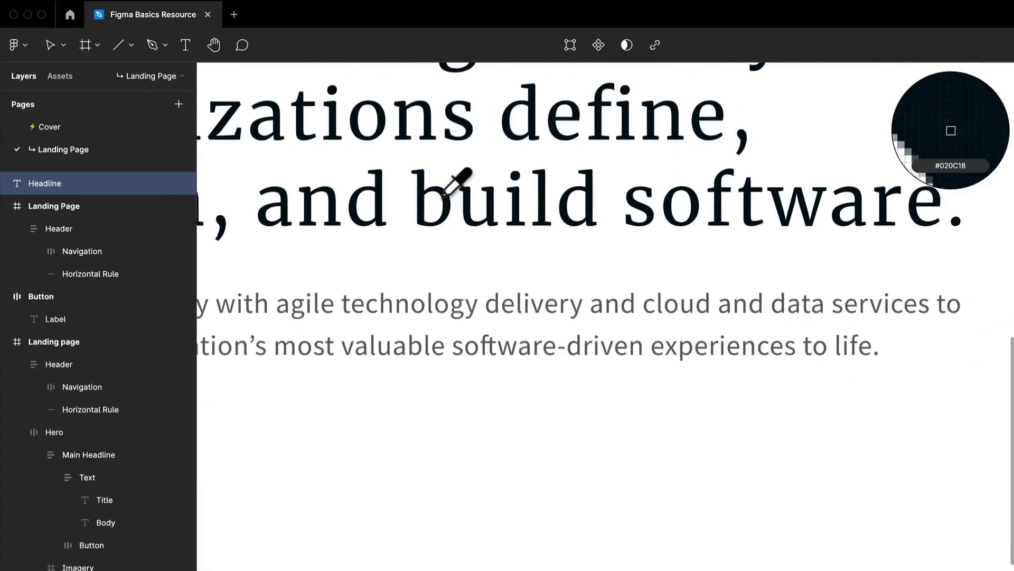
pyautogui.click(446, 194)
pyautogui.scroll(-5, 452, 210)
pyautogui.scroll(-3, 459, 254)
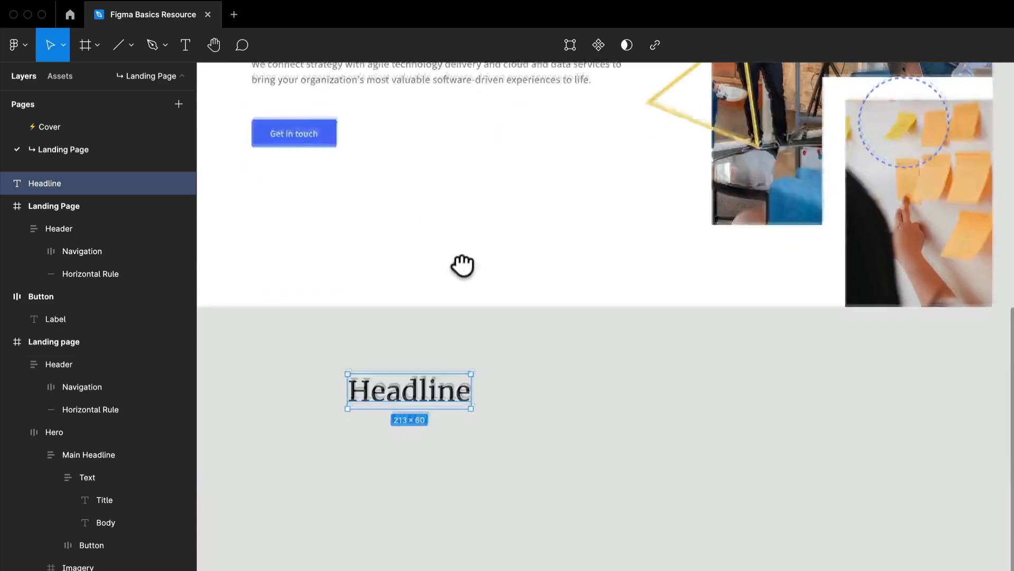
# Launch the Lorem ipsum plugin on the canvas
pyautogui.moveTo(513, 392); pyautogui.dragTo(590, 560)
pyautogui.click(638, 521)
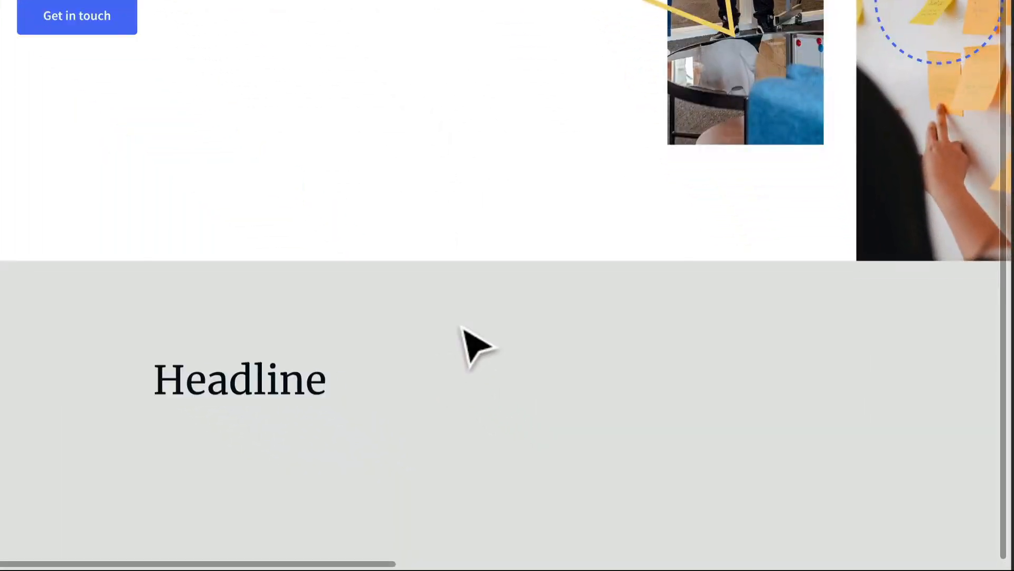
pyautogui.rightClick(627, 504)
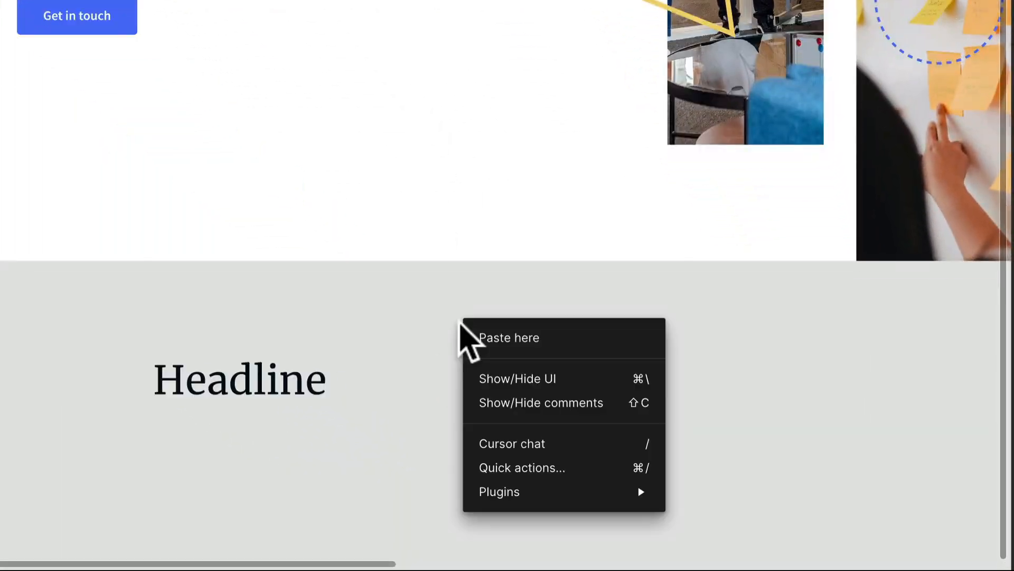
pyautogui.moveTo(570, 494)
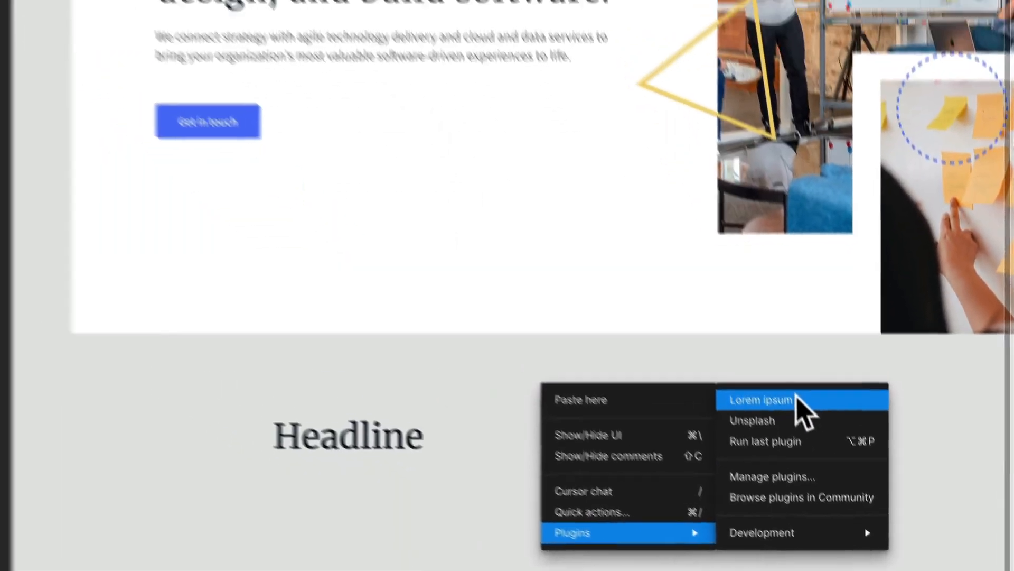
pyautogui.click(766, 339)
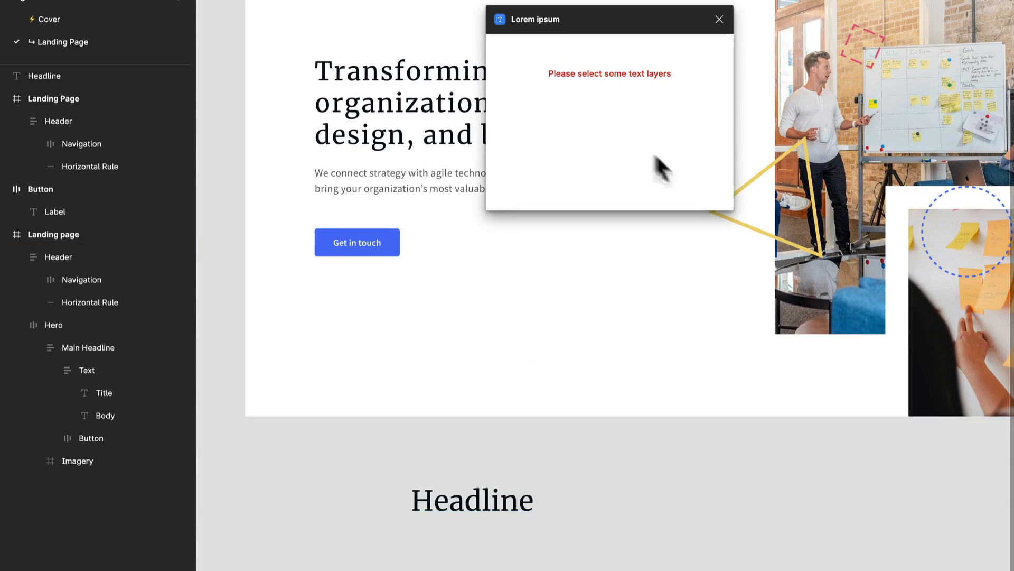
# Select the Headline text and generate 1 sentence of placeholder text into it with the plugin
pyautogui.click(496, 507)
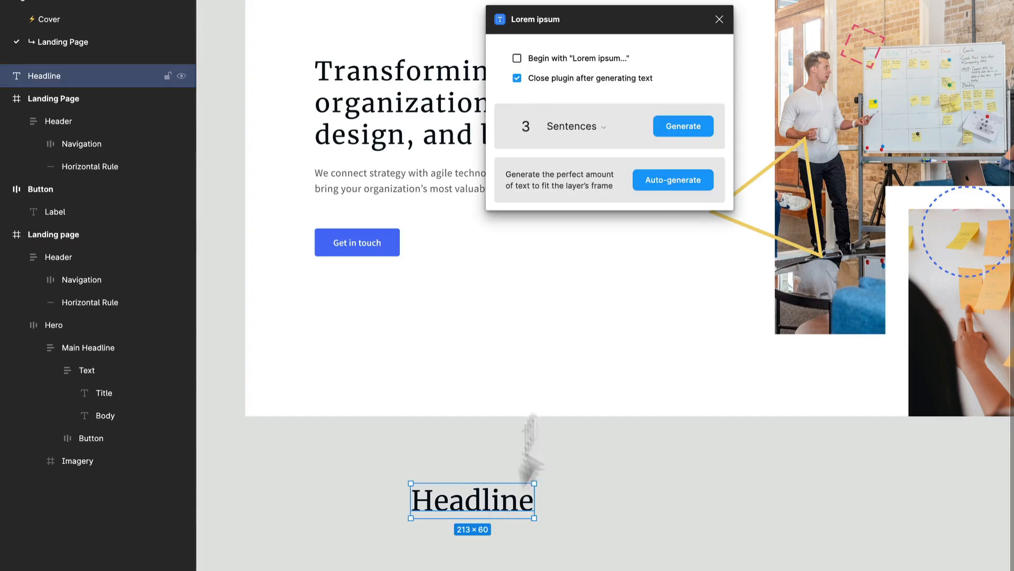
pyautogui.click(592, 125)
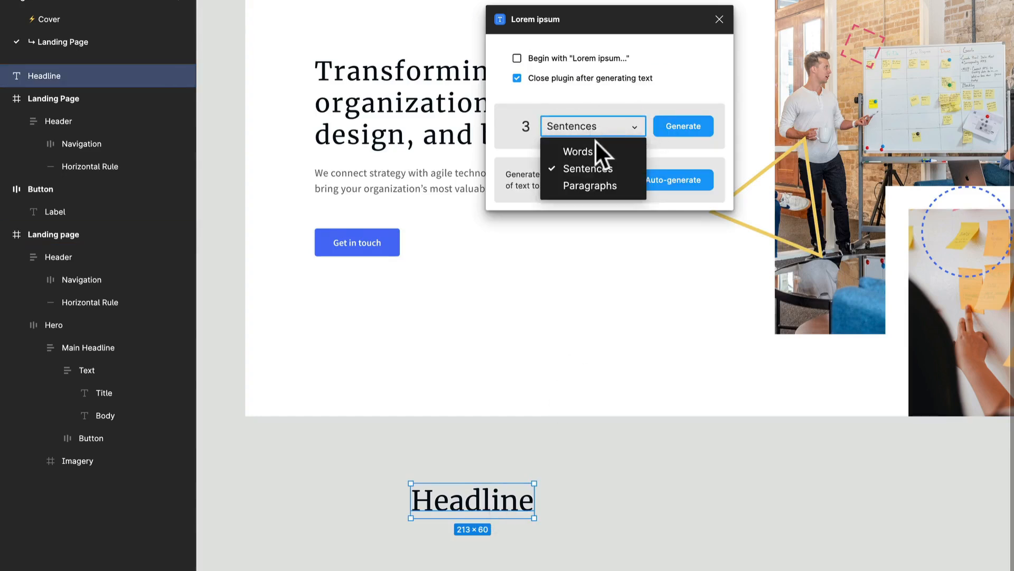
pyautogui.click(591, 166)
pyautogui.click(527, 126)
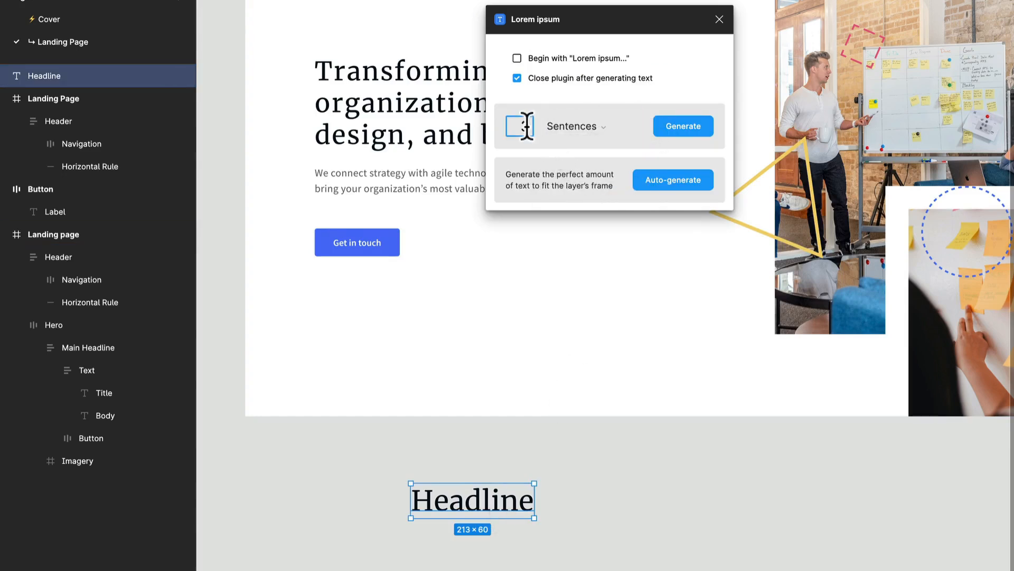
pyautogui.write('1')
pyautogui.click(690, 123)
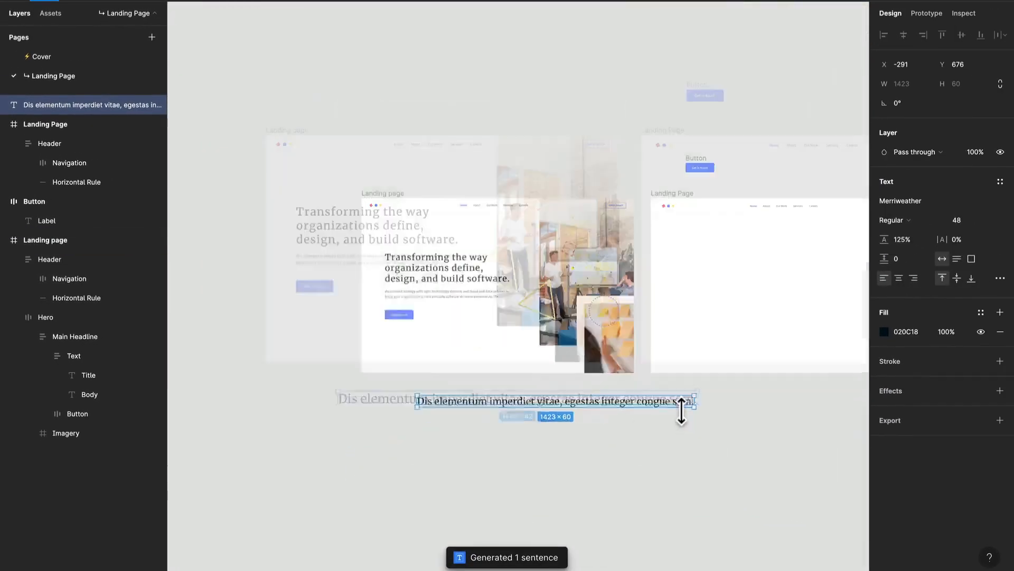
# Narrow the generated text box to 670 px wide so it wraps, and reposition it under the hero
pyautogui.scroll(5, 681, 411)
pyautogui.scroll(-2, 515, 420)
pyautogui.moveTo(399, 449); pyautogui.dragTo(545, 377)
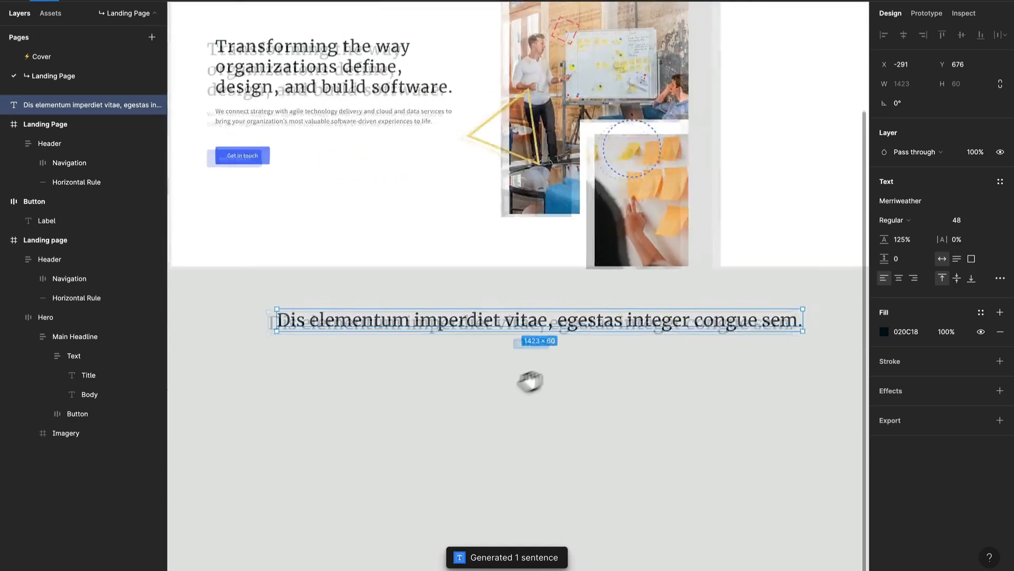
pyautogui.moveTo(759, 331); pyautogui.dragTo(474, 364)
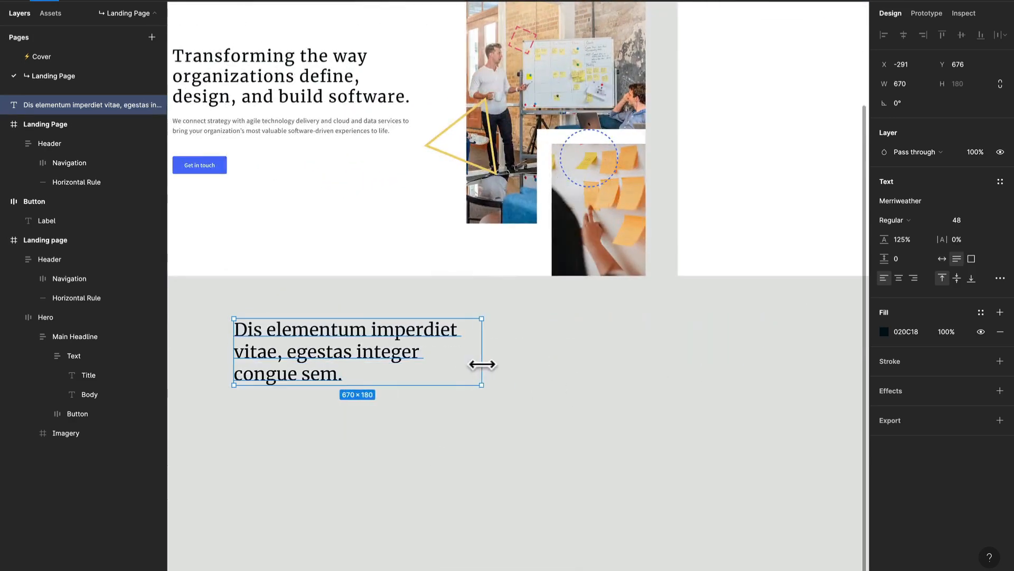
pyautogui.moveTo(536, 371); pyautogui.dragTo(609, 366)
pyautogui.click(610, 383)
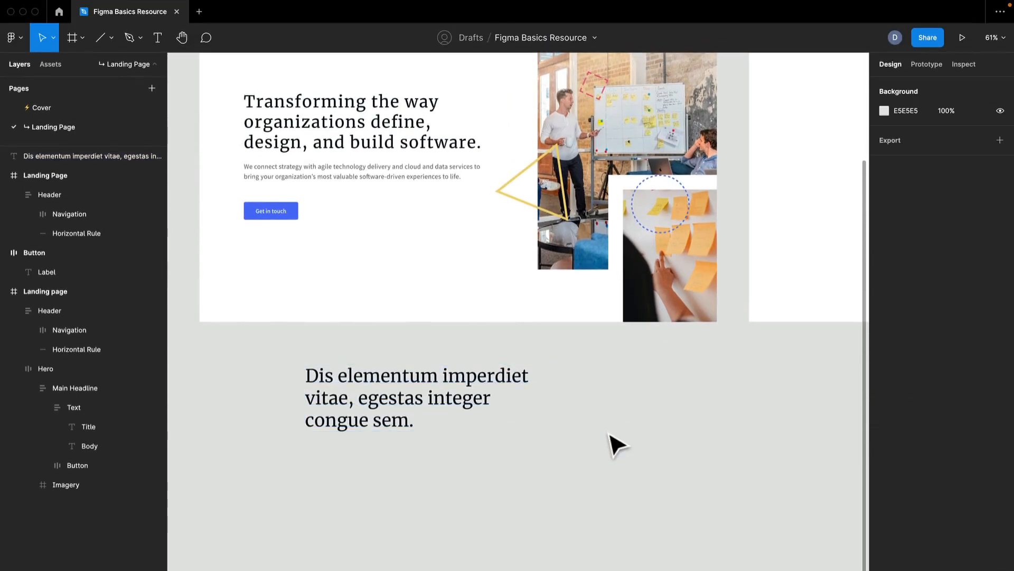
# Duplicate the headline text and move the copy below the original
pyautogui.scroll(1, 586, 465)
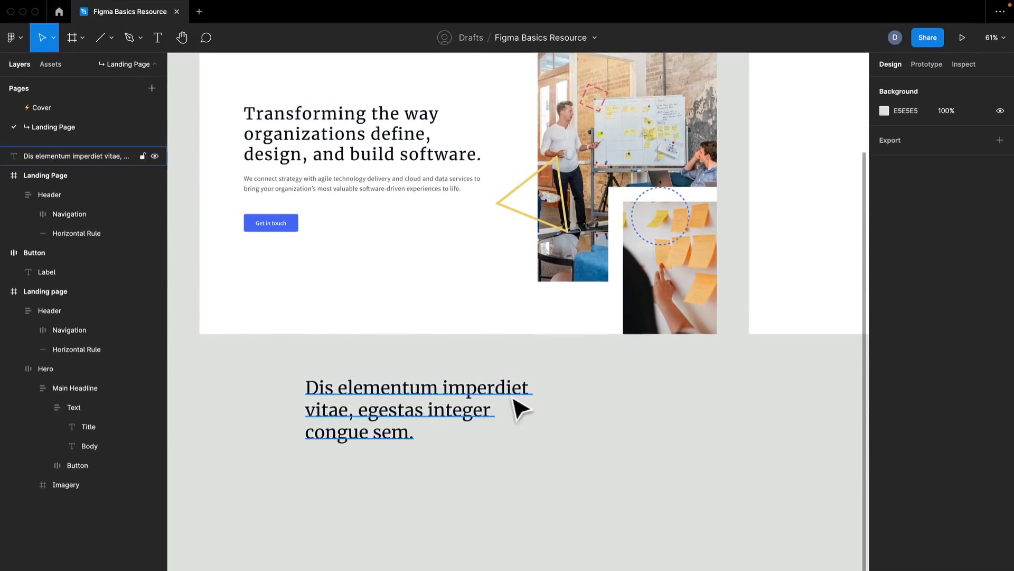
pyautogui.click(403, 391)
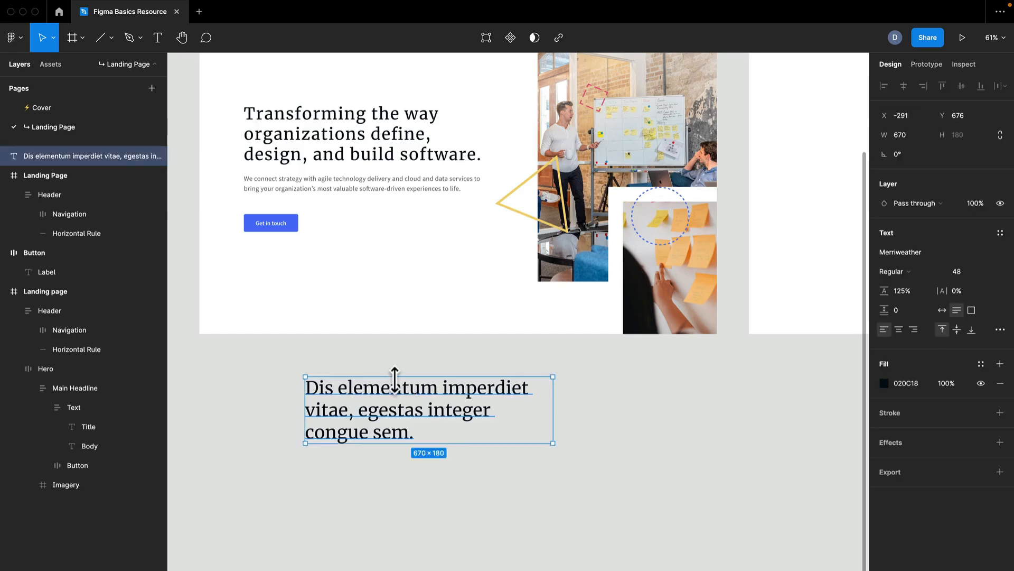
pyautogui.press('super+d')
pyautogui.moveTo(437, 392); pyautogui.dragTo(442, 482)
pyautogui.scroll(2, 383, 515)
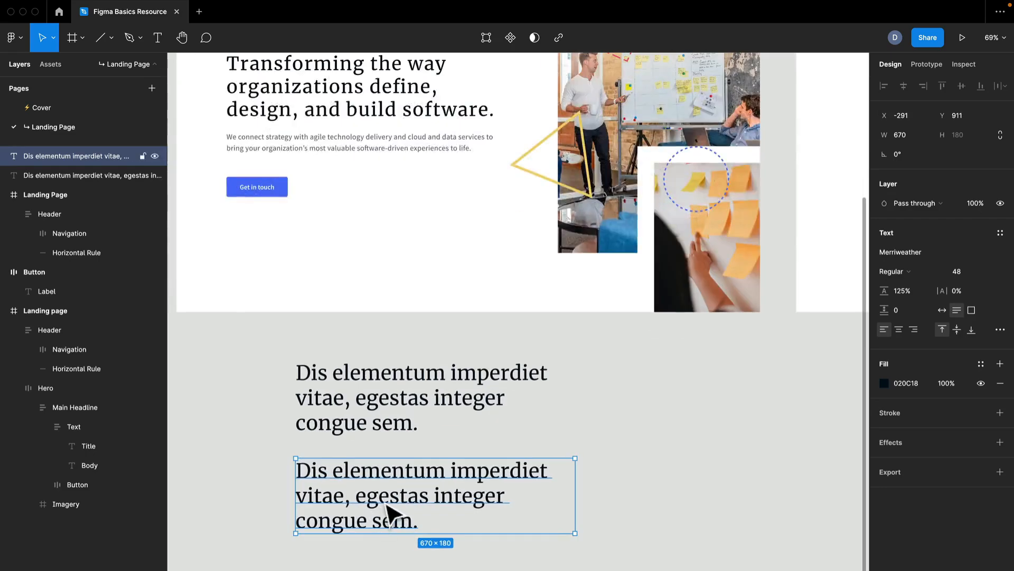
# Set the copy's fill to the grey 757575 sampled with the eyedropper from the hero's body text
pyautogui.doubleClick(391, 513)
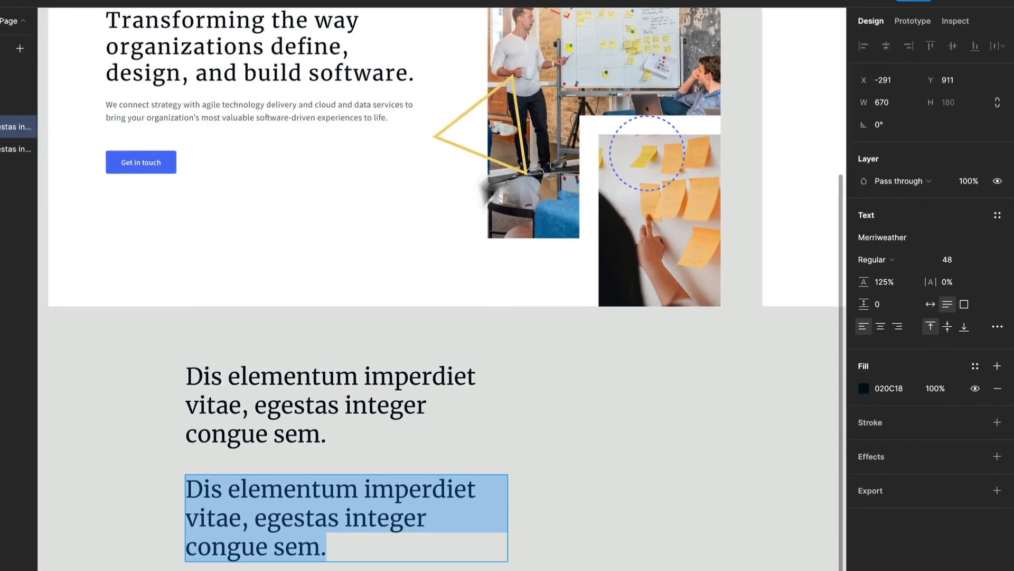
pyautogui.click(863, 388)
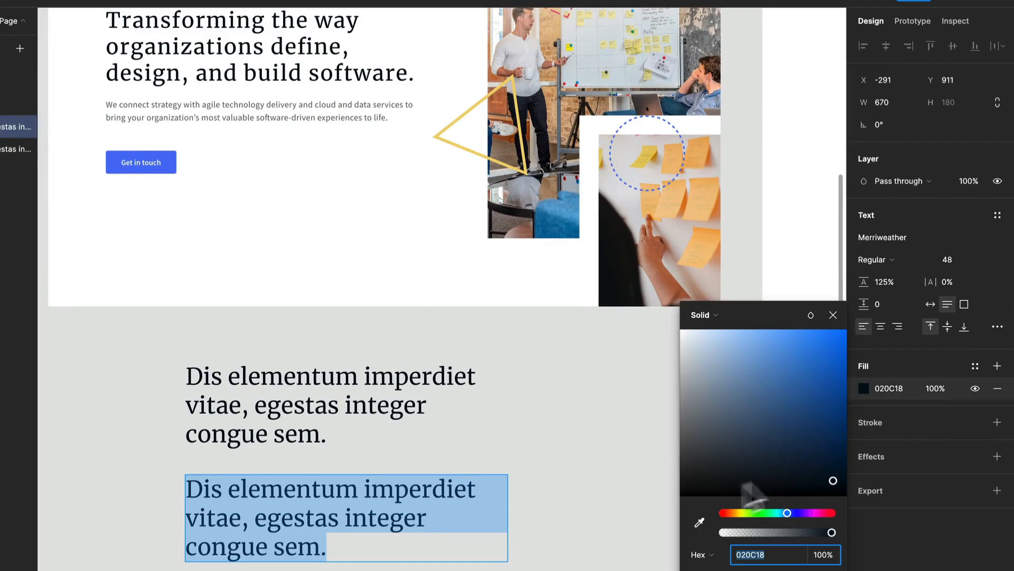
pyautogui.click(699, 519)
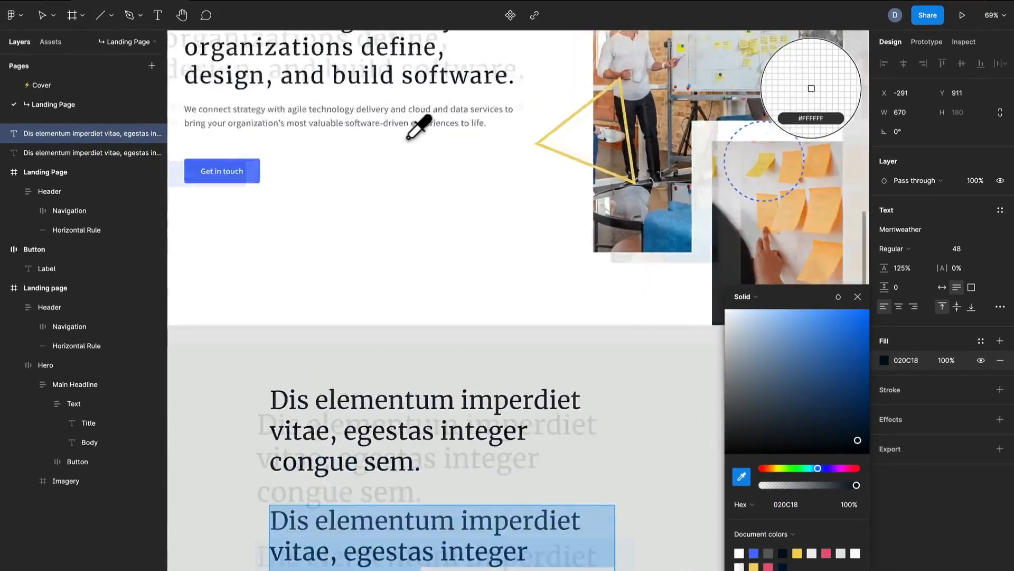
pyautogui.scroll(10, 408, 138)
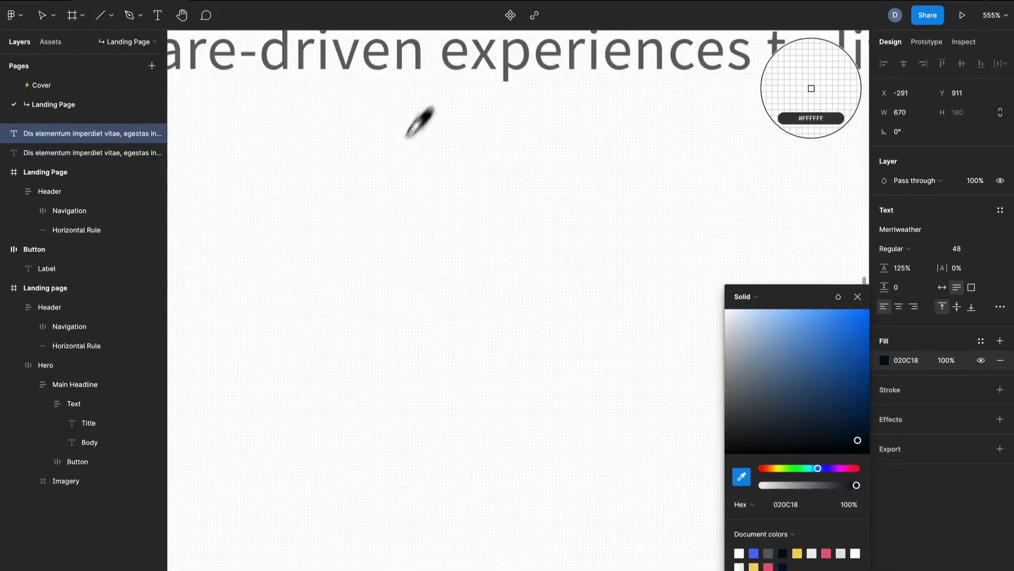
pyautogui.click(464, 54)
pyautogui.scroll(-10, 468, 214)
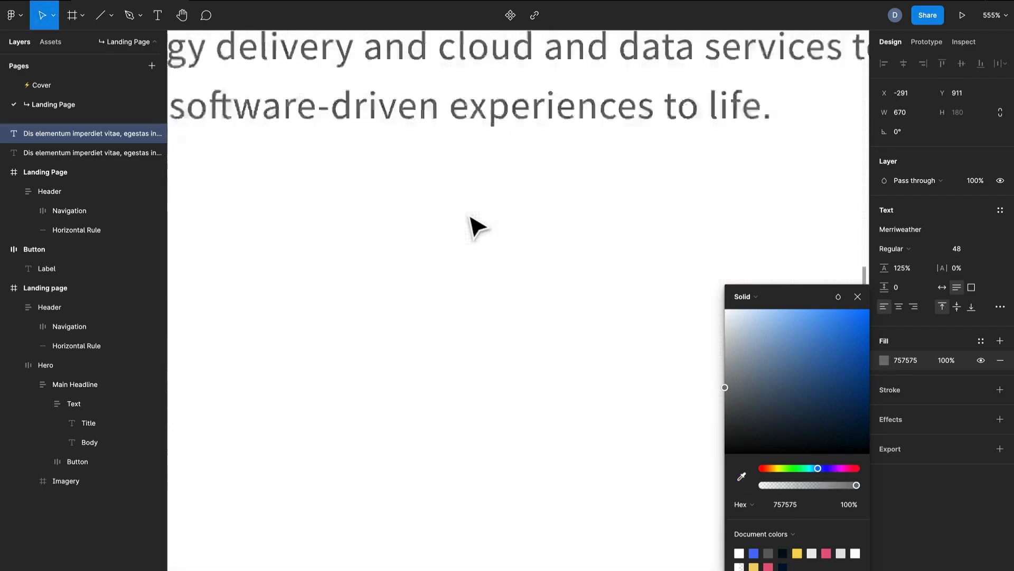
pyautogui.scroll(-6, 467, 211)
pyautogui.scroll(-5, 474, 216)
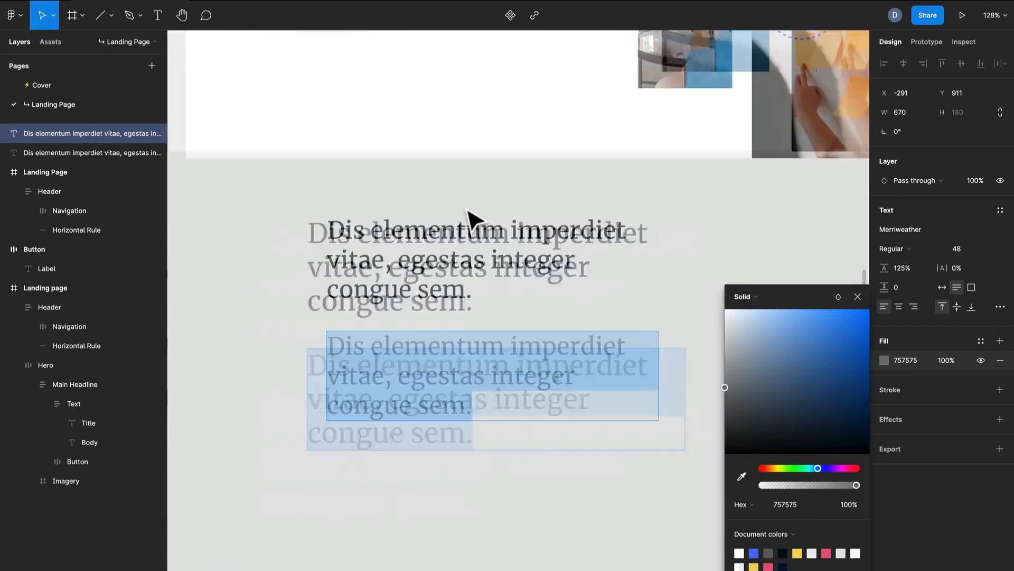
pyautogui.scroll(5, 533, 259)
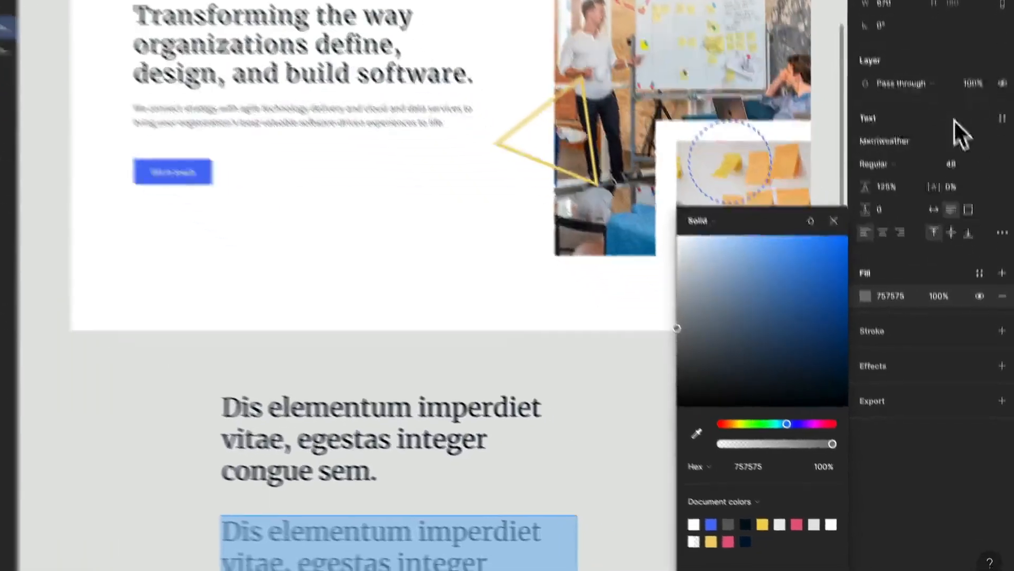
# Change the copy's font to Source Sans Pro
pyautogui.click(920, 224)
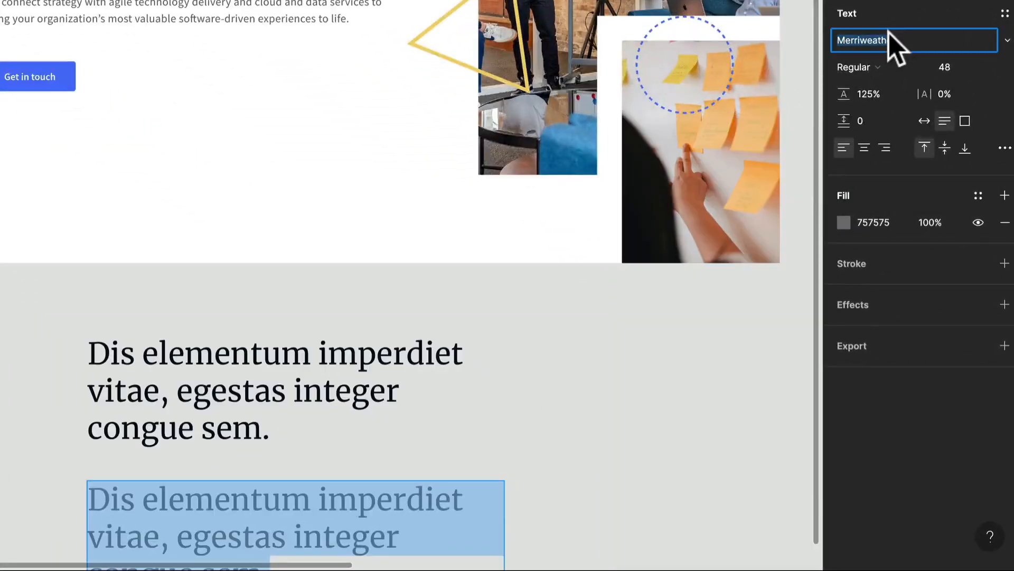
pyautogui.press('Return')
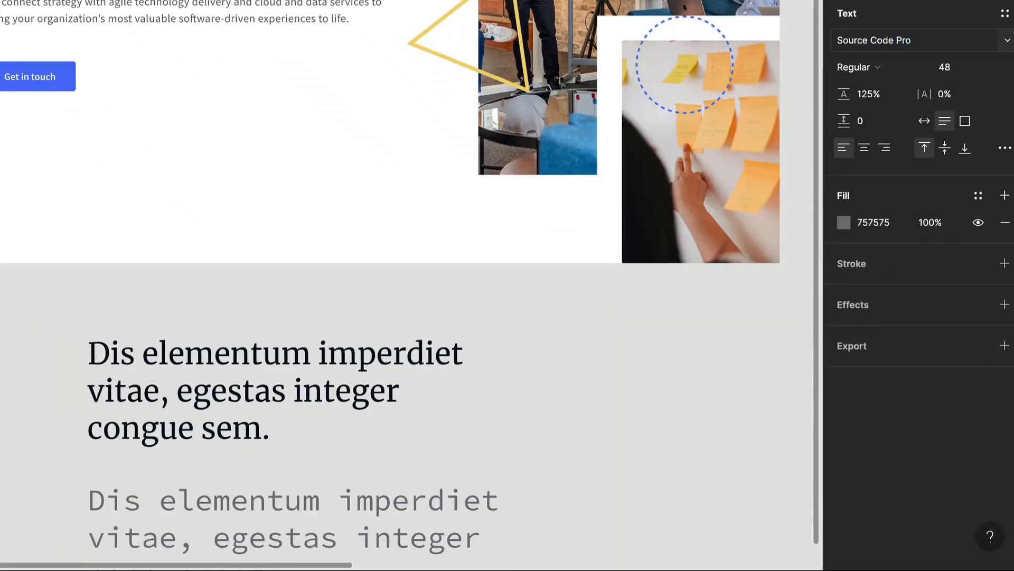
pyautogui.click(1007, 40)
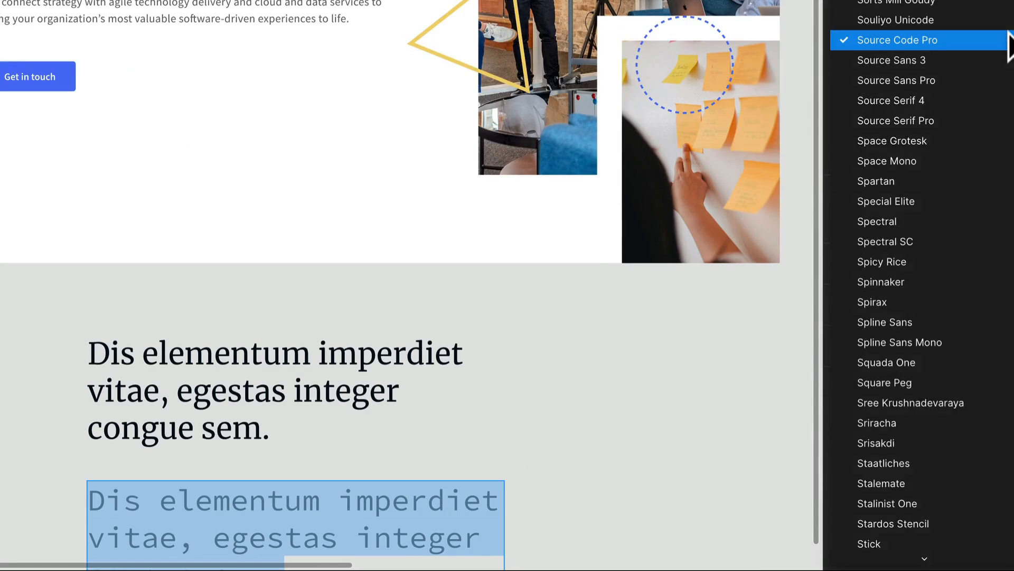
pyautogui.click(977, 81)
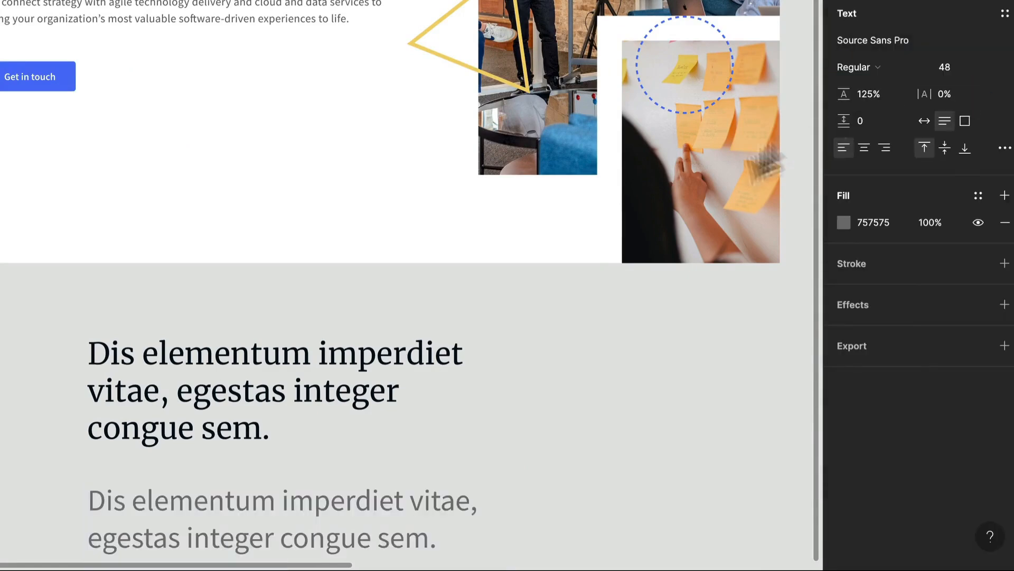
# Set the copy's font size to 18
pyautogui.scroll(-3, 154, 374)
pyautogui.doubleClick(153, 373)
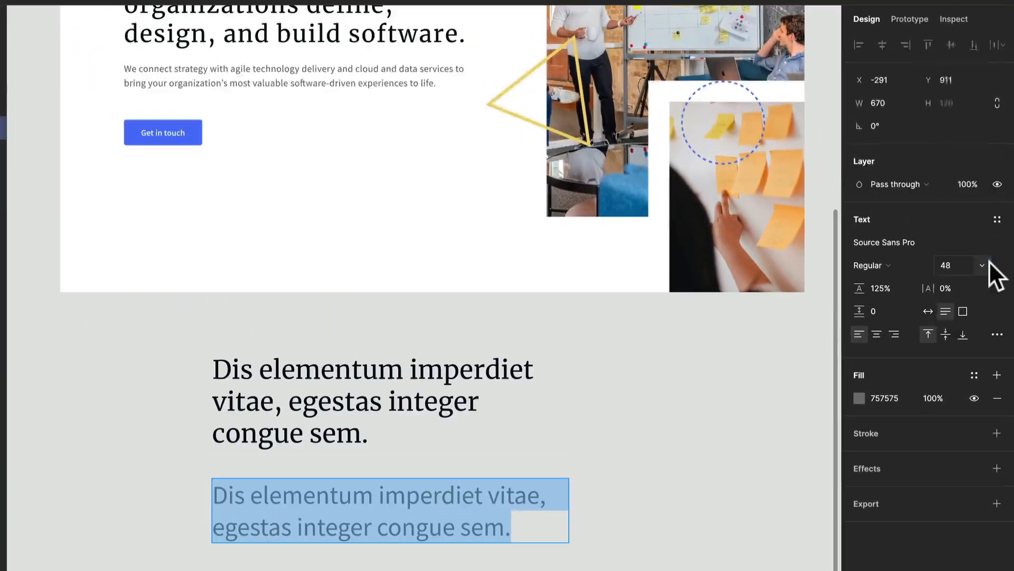
pyautogui.click(989, 261)
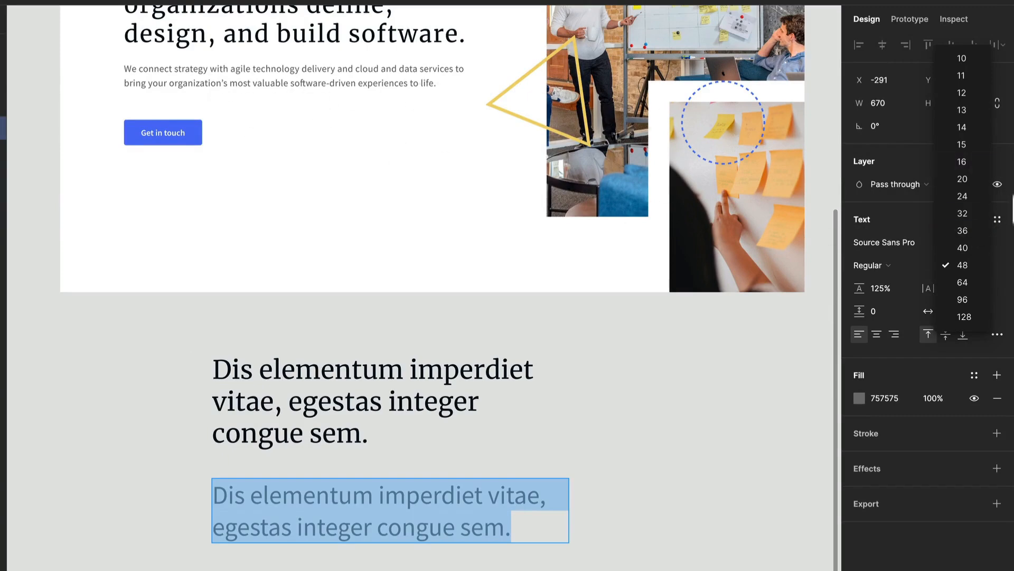
pyautogui.click(959, 167)
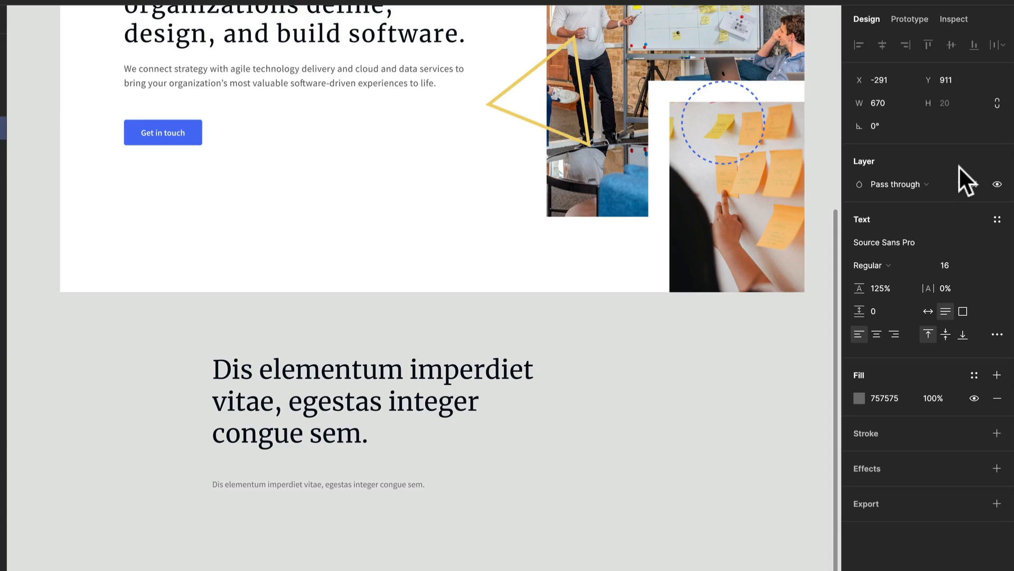
pyautogui.write('18')
pyautogui.press('Return')
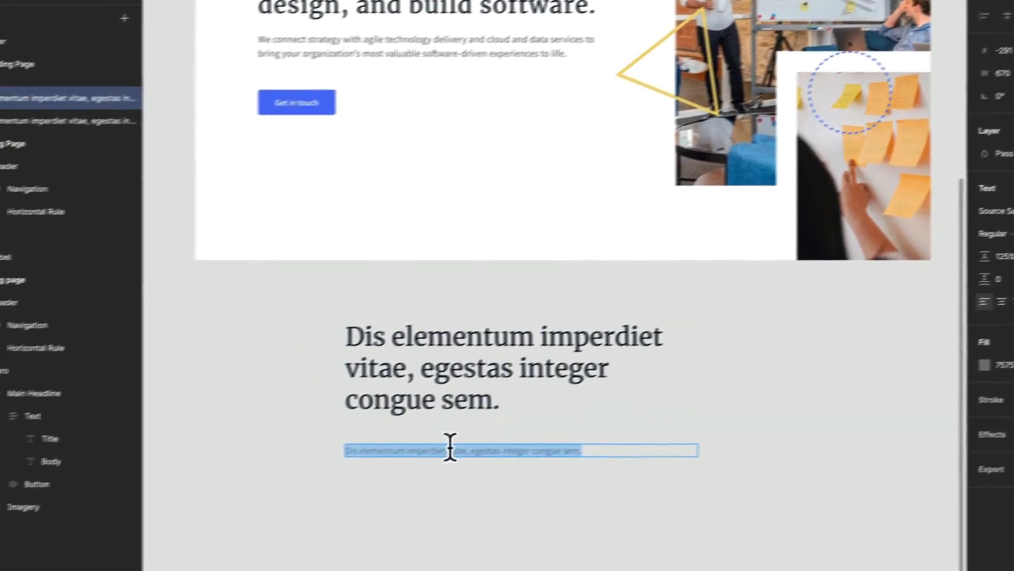
# Regenerate the copy's placeholder text with the Lorem ipsum plugin
pyautogui.rightClick(172, 475)
pyautogui.moveTo(243, 570)
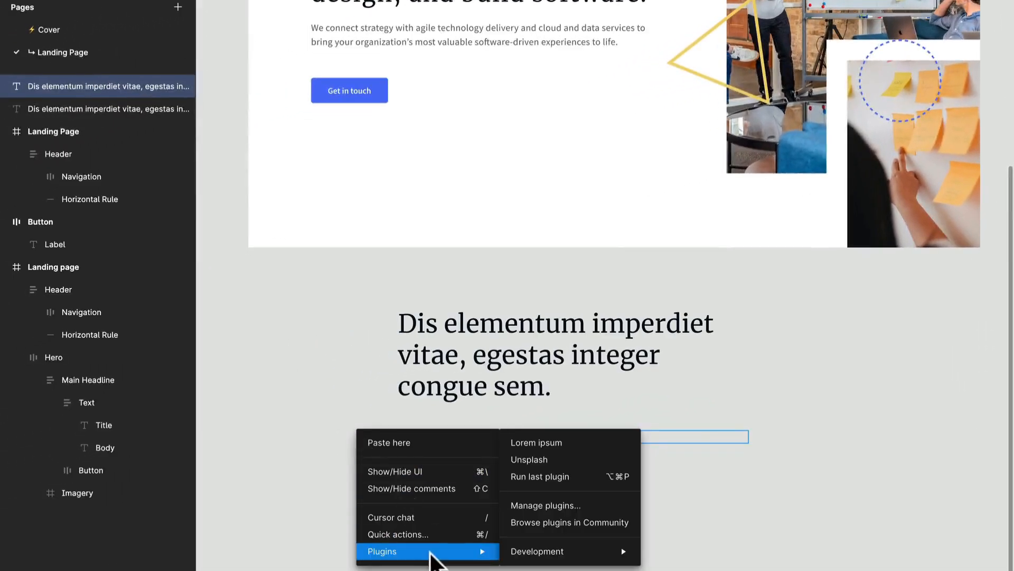
pyautogui.click(569, 474)
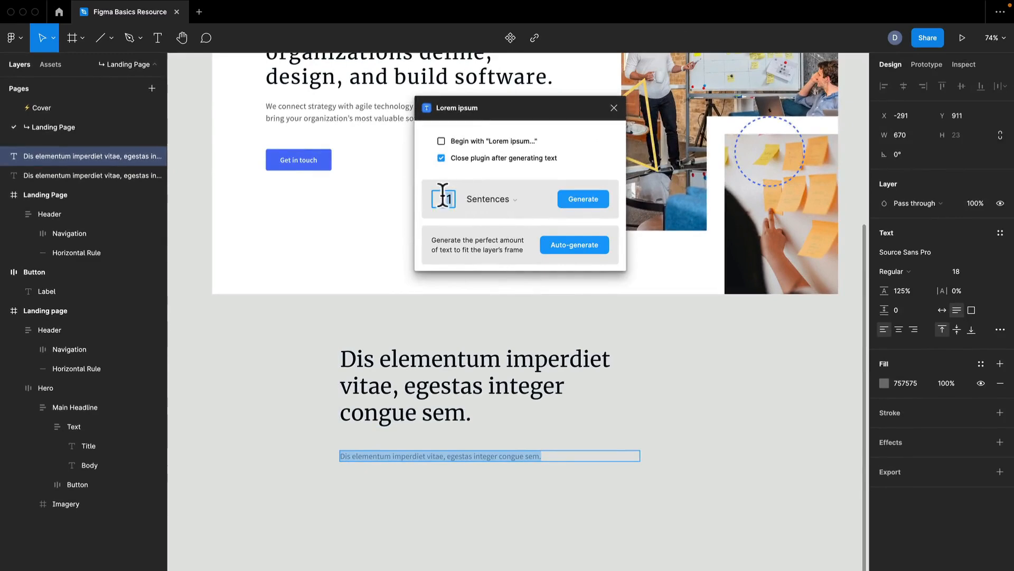
pyautogui.click(580, 206)
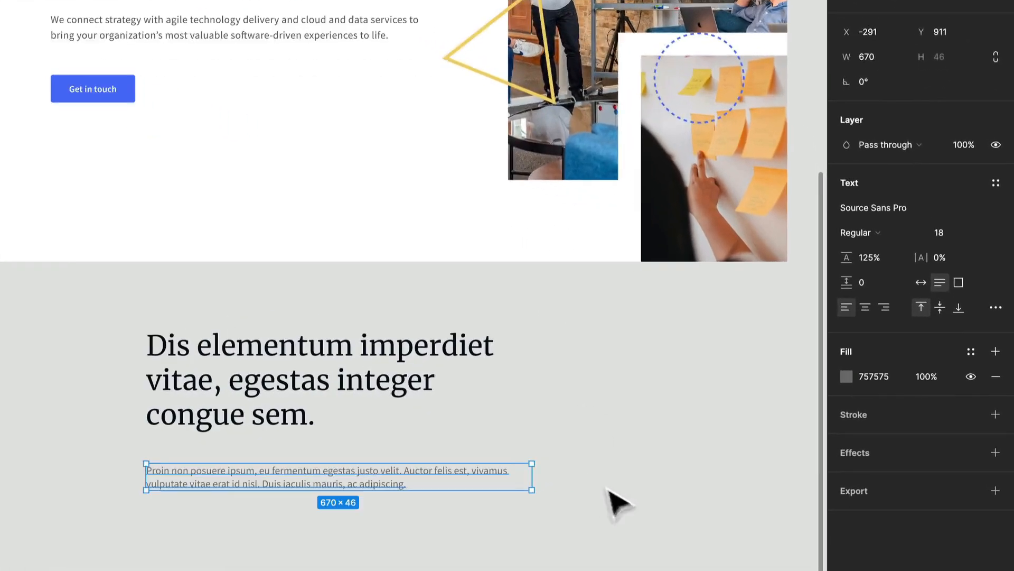
# Set the copy's line height to 150%
pyautogui.click(699, 478)
pyautogui.click(408, 472)
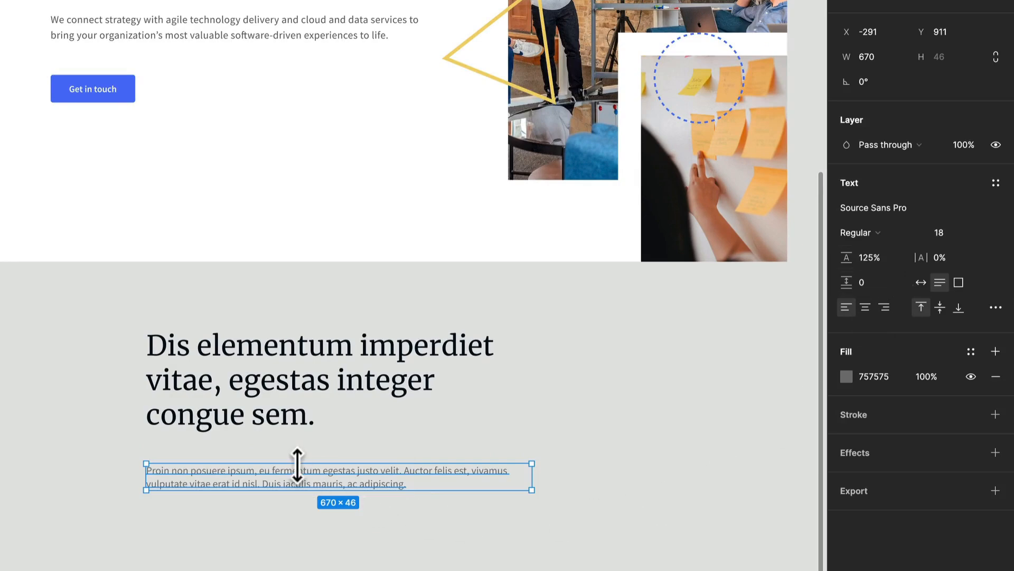
pyautogui.click(892, 261)
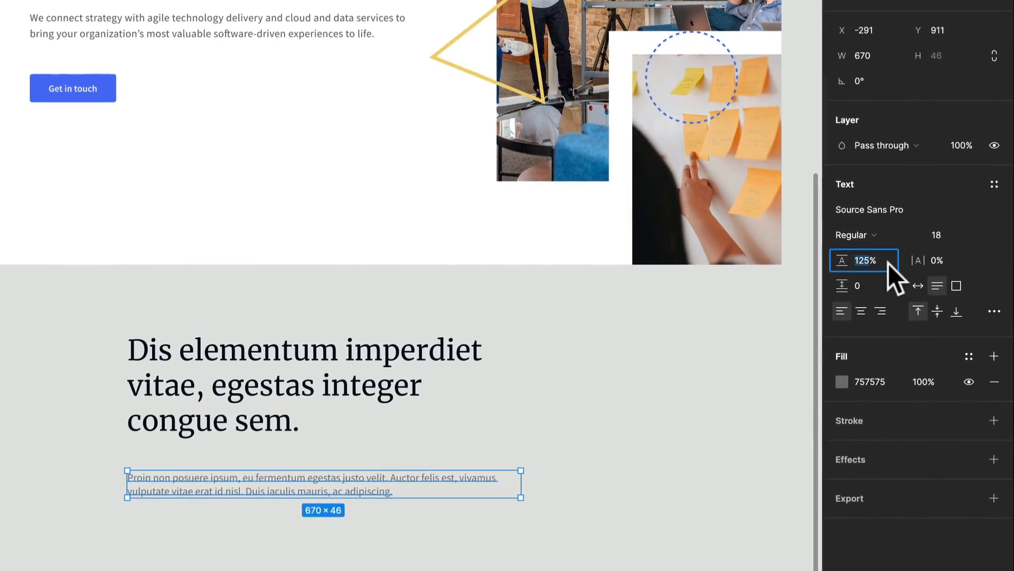
pyautogui.write('150')
pyautogui.press('Return')
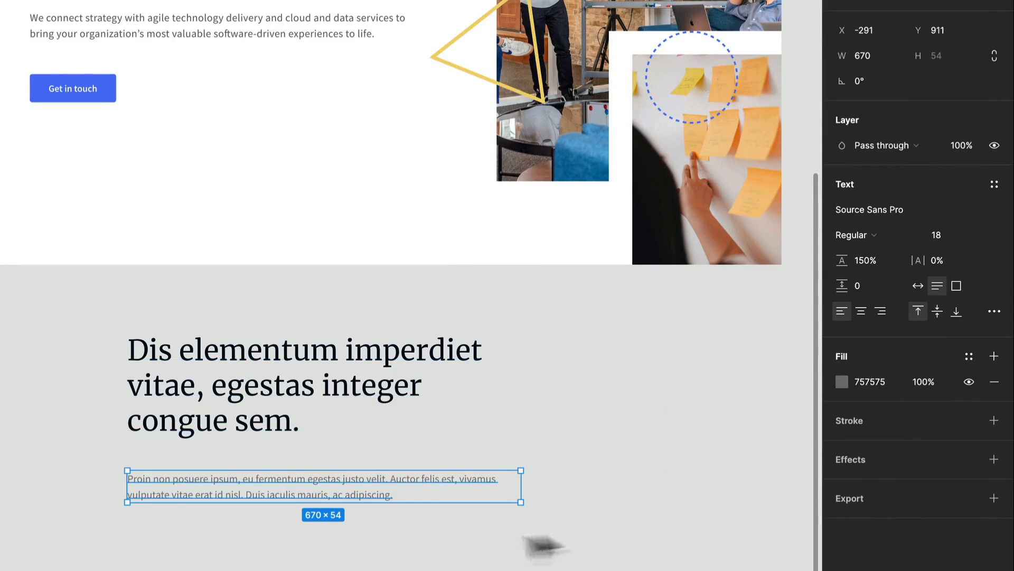
# Move the headline and copy text layers up into the hero area of the Landing Page frame
pyautogui.click(445, 540)
pyautogui.moveTo(396, 547); pyautogui.dragTo(506, 503)
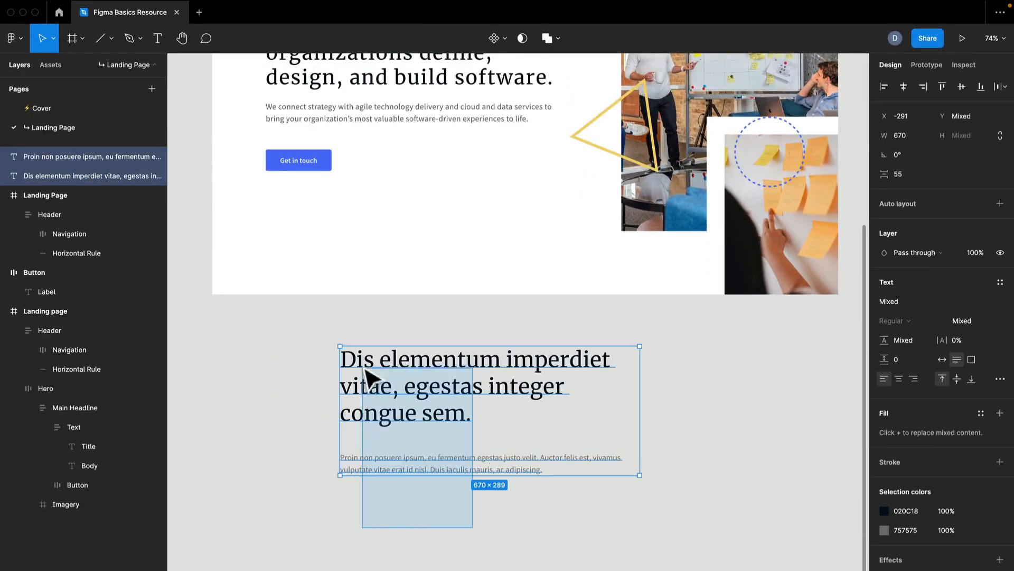
pyautogui.moveTo(578, 498); pyautogui.dragTo(559, 518)
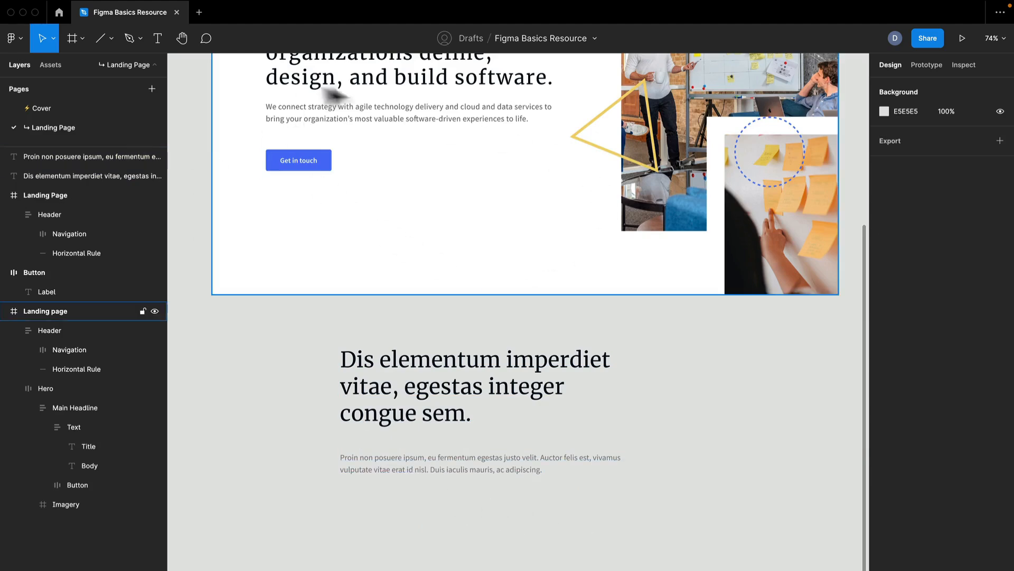
pyautogui.scroll(-10, 390, 181)
pyautogui.scroll(2, 390, 181)
pyautogui.moveTo(526, 270); pyautogui.dragTo(438, 335)
pyautogui.moveTo(361, 414); pyautogui.dragTo(544, 184)
# Rename the headline text layer to Title and the copy text layer to Body
pyautogui.scroll(10, 544, 184)
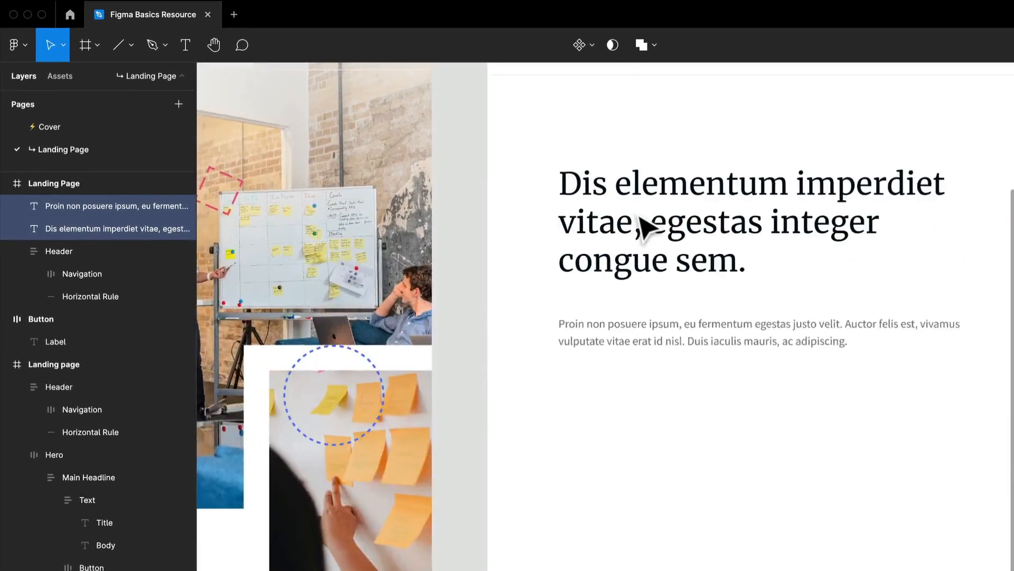
pyautogui.scroll(-5, 642, 224)
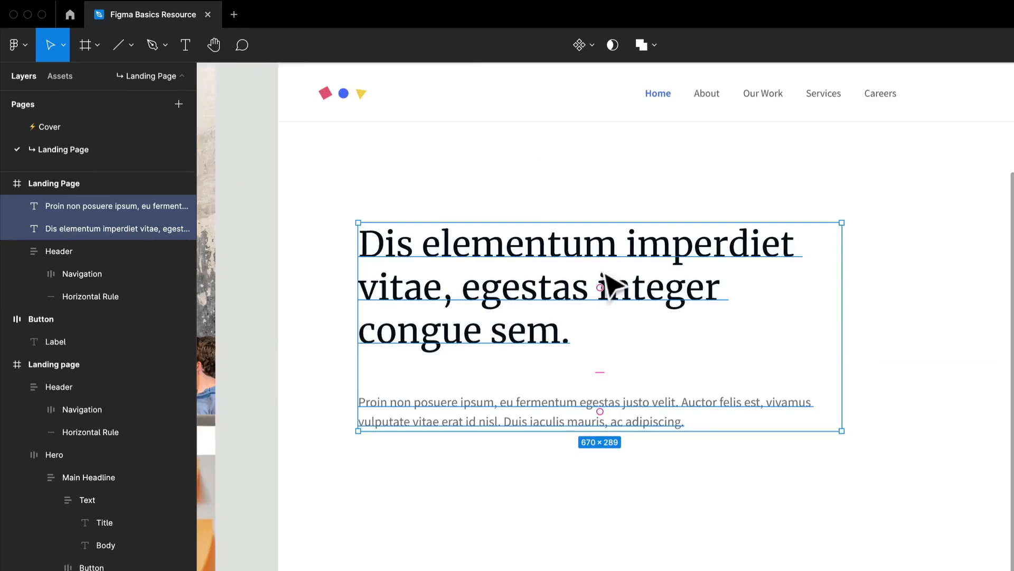
pyautogui.scroll(2, 703, 346)
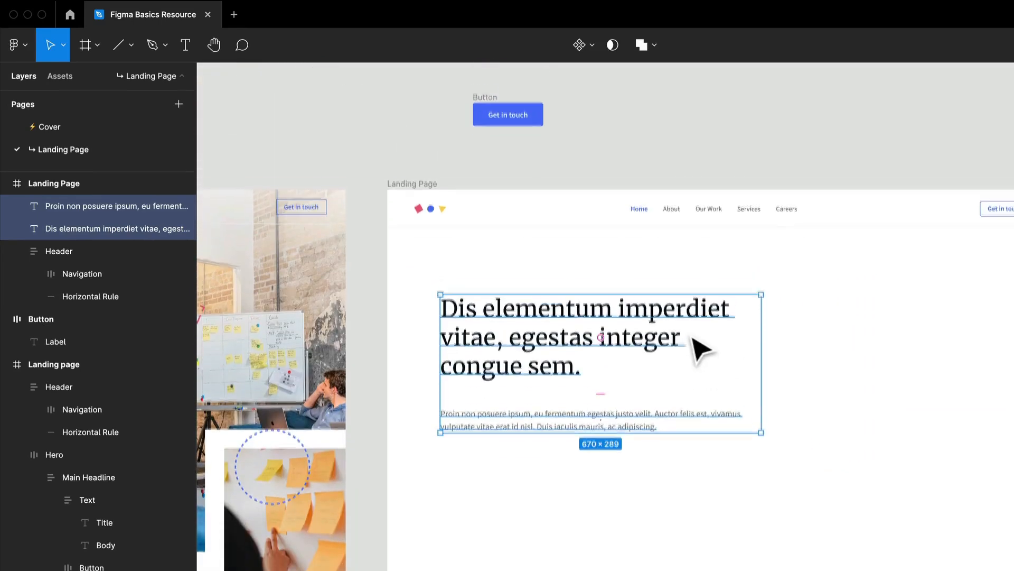
pyautogui.scroll(-3, 699, 346)
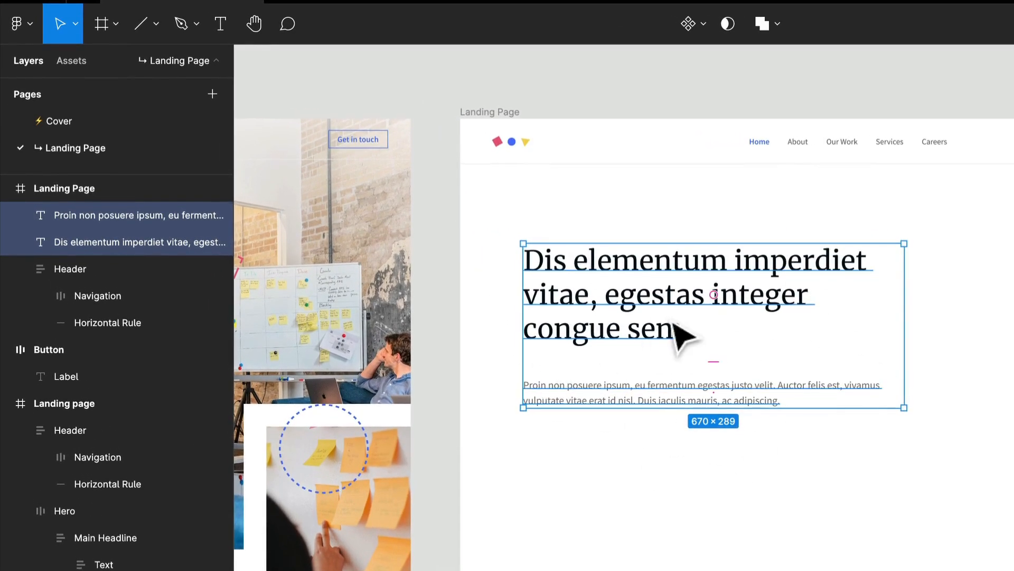
pyautogui.scroll(1, 680, 334)
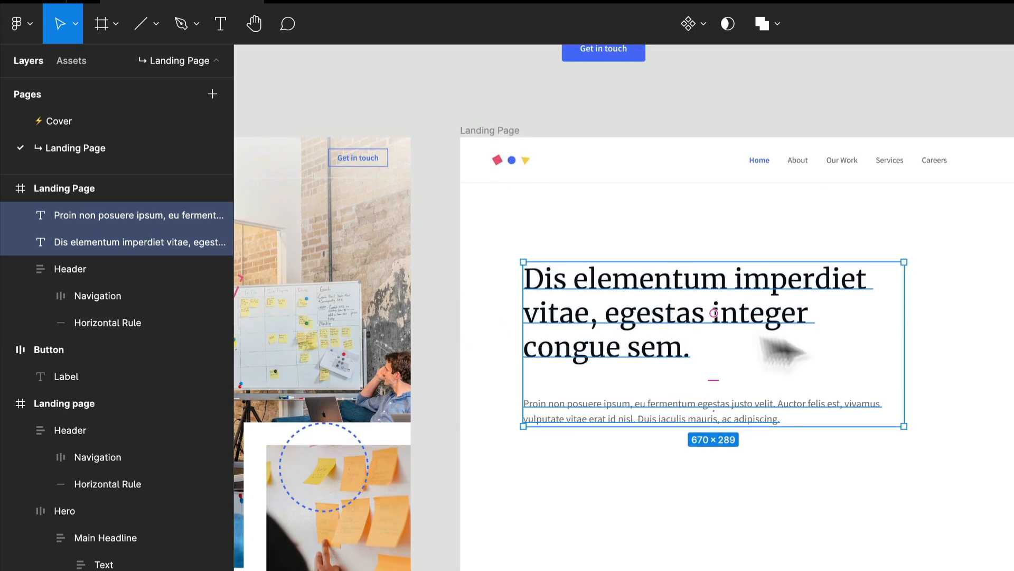
pyautogui.click(657, 341)
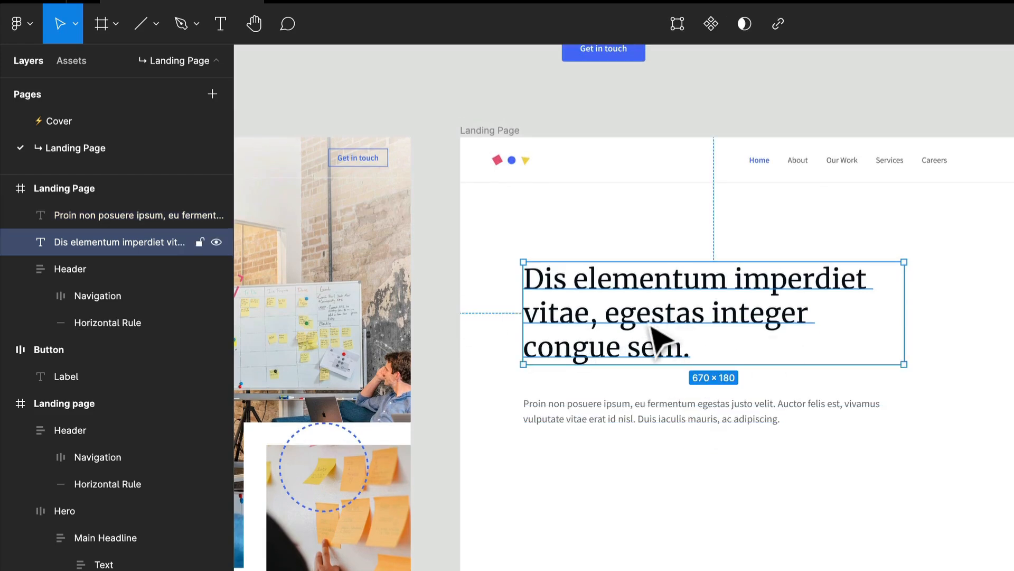
pyautogui.hotkey('ctrl', 'r')
pyautogui.write('Ti')
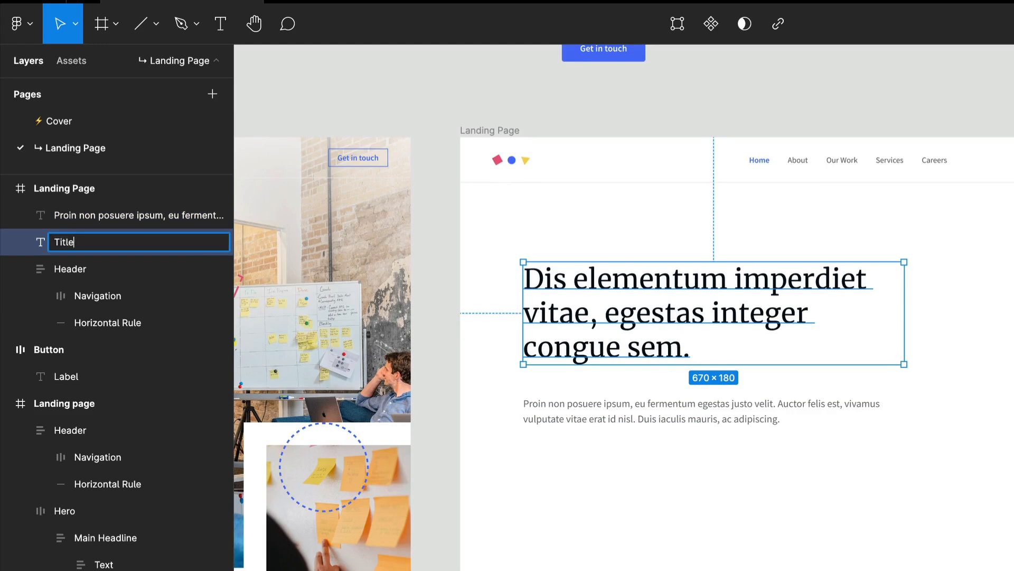
pyautogui.press('Return')
pyautogui.click(657, 419)
pyautogui.hotkey('ctrl', 'r')
pyautogui.write('B')
pyautogui.press('Return')
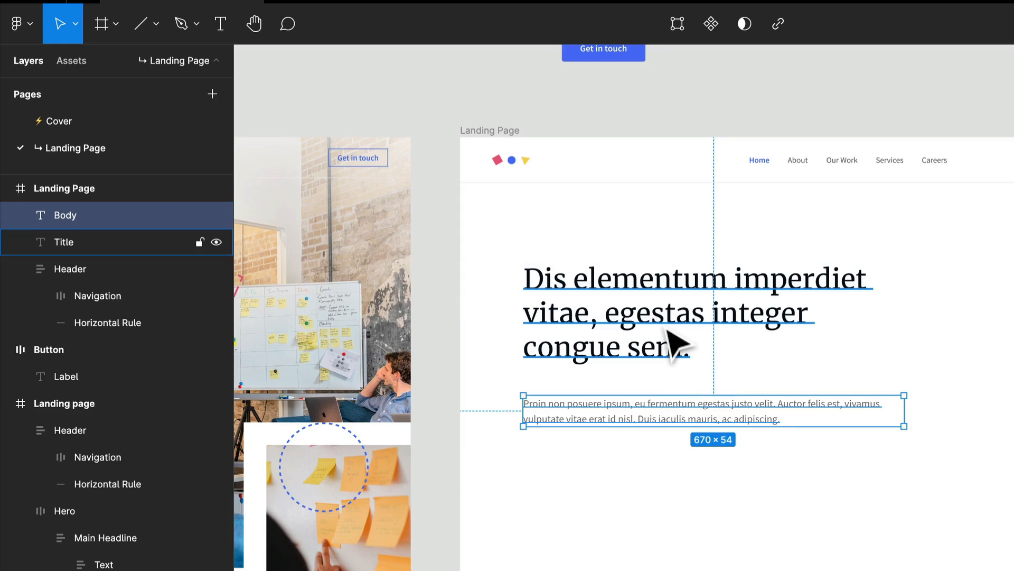
# Select both the Title and Body layers and wrap them together in a new frame
pyautogui.scroll(5, 679, 365)
pyautogui.scroll(-4, 682, 369)
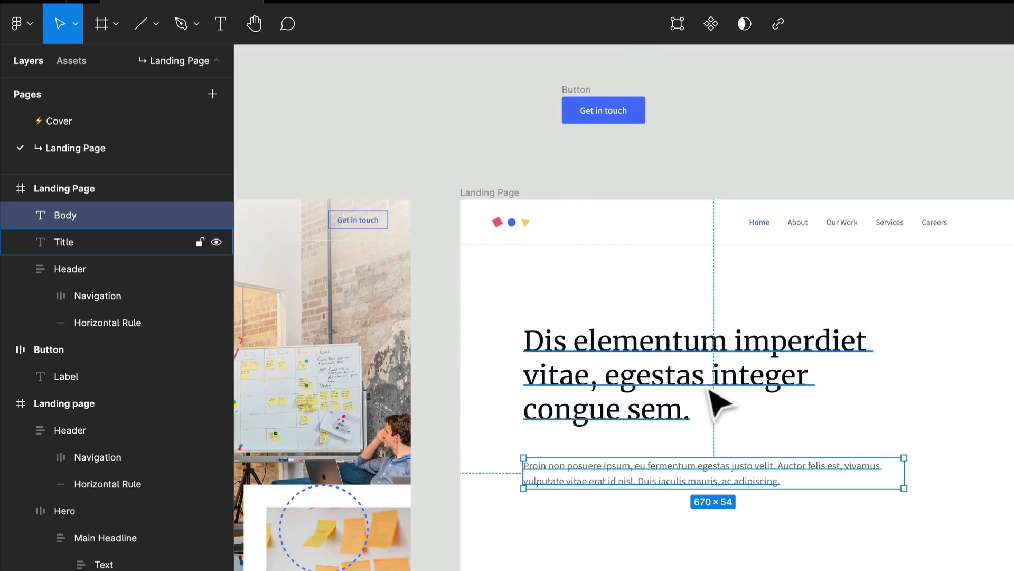
pyautogui.keyDown('shift'); pyautogui.click(706, 389); pyautogui.keyUp('shift')
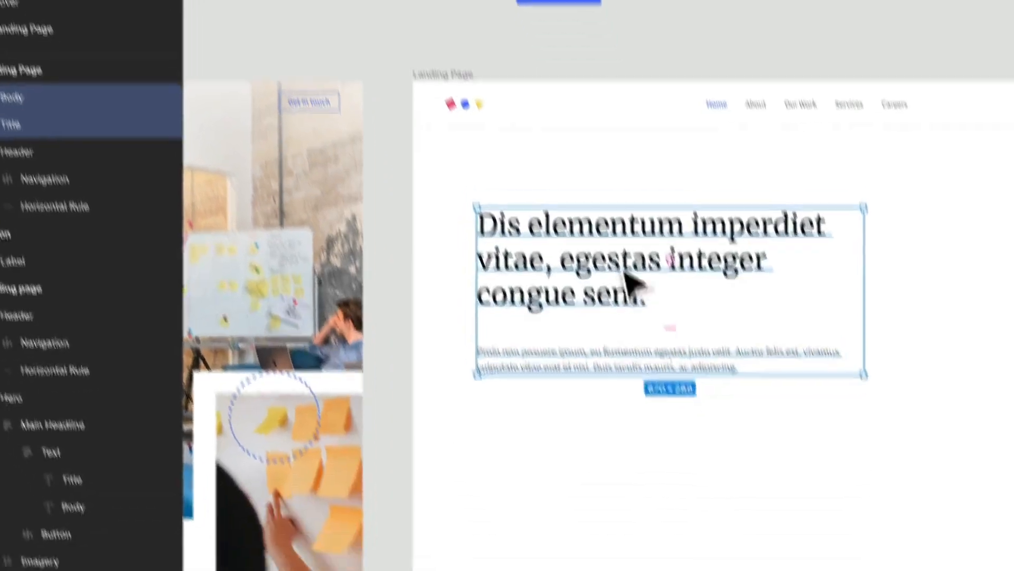
pyautogui.rightClick(670, 362)
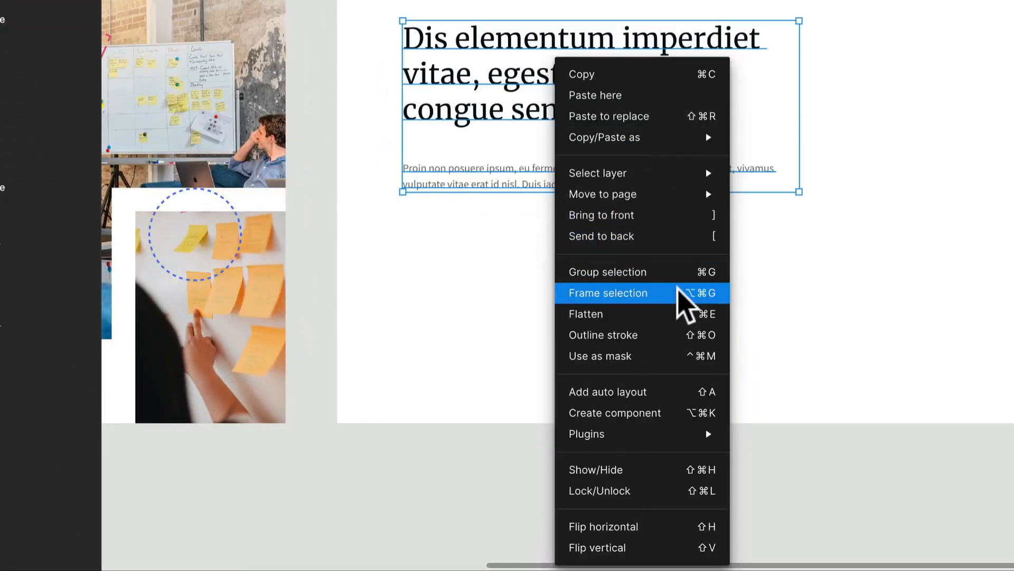
pyautogui.click(684, 293)
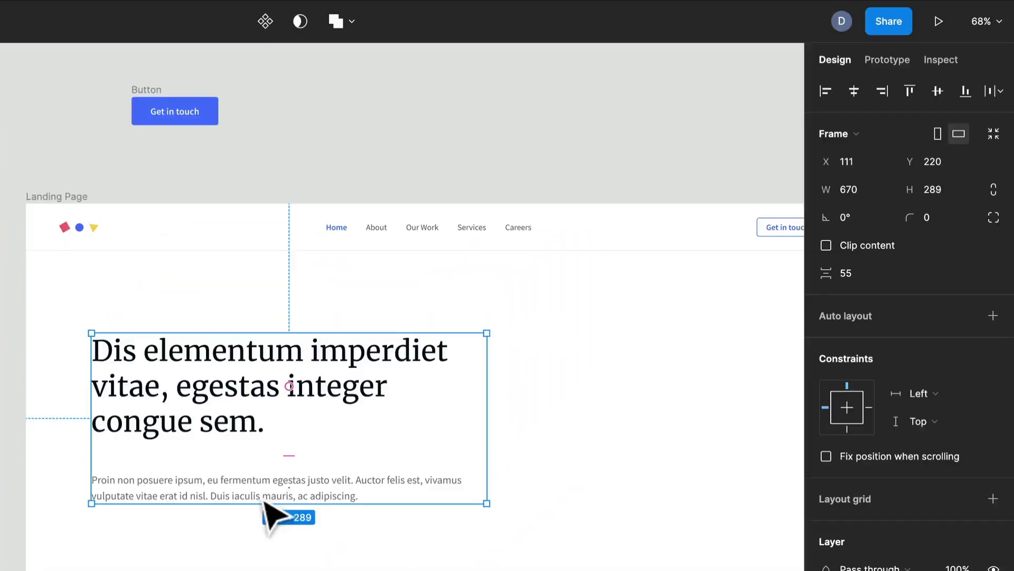
# Add vertical auto layout to the new frame and set the spacing between items to 16
pyautogui.click(993, 316)
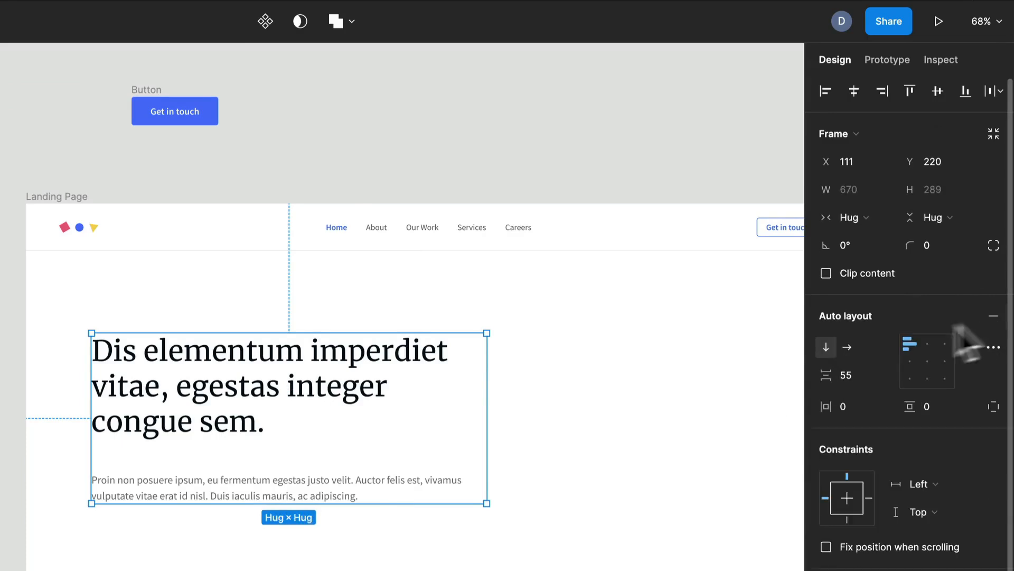
pyautogui.click(865, 378)
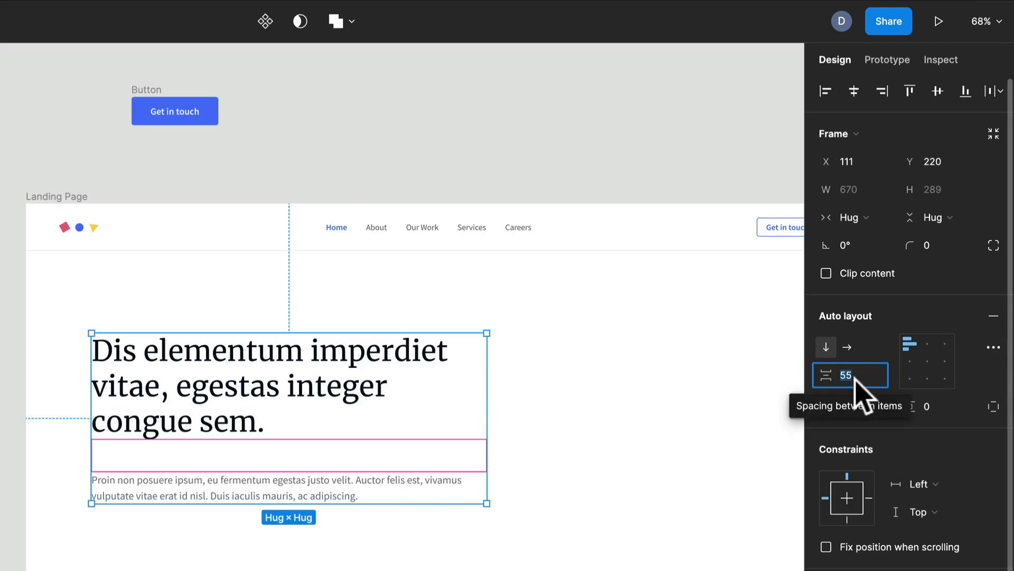
pyautogui.write('16')
pyautogui.press('Return')
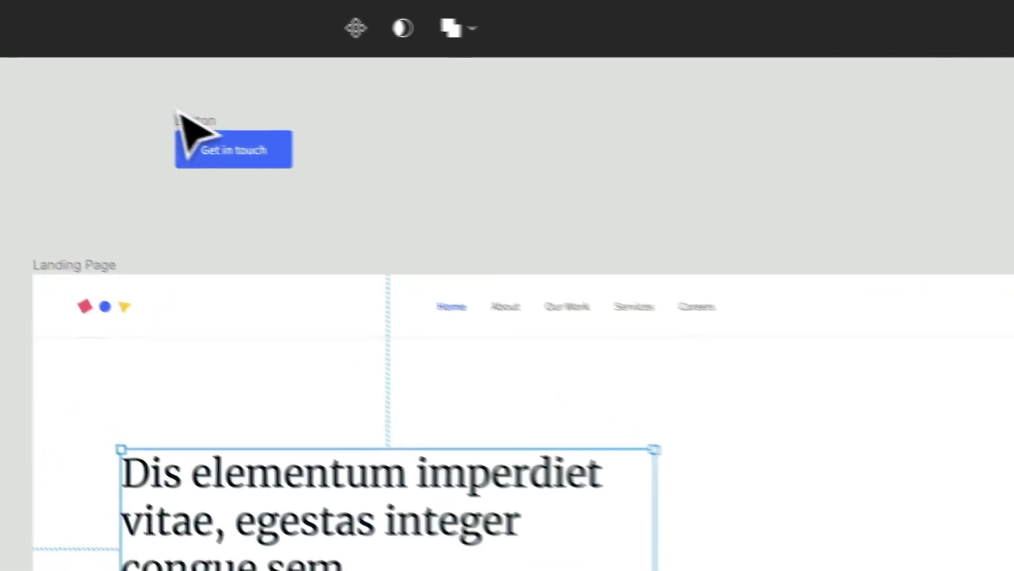
# Move the Get in touch button into the auto layout frame beneath the body copy
pyautogui.click(79, 104)
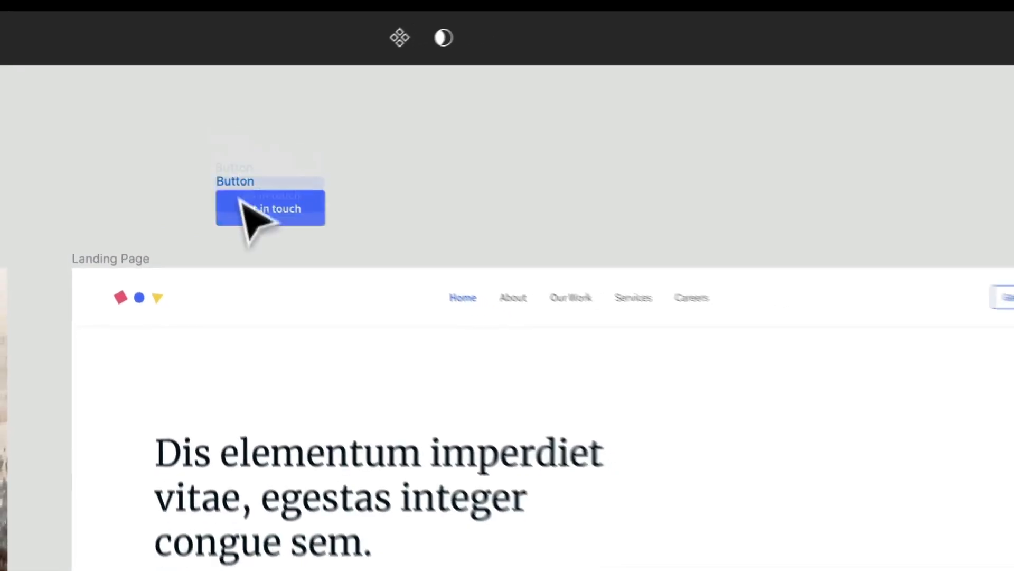
pyautogui.moveTo(241, 201); pyautogui.dragTo(222, 441)
pyautogui.press('Down')
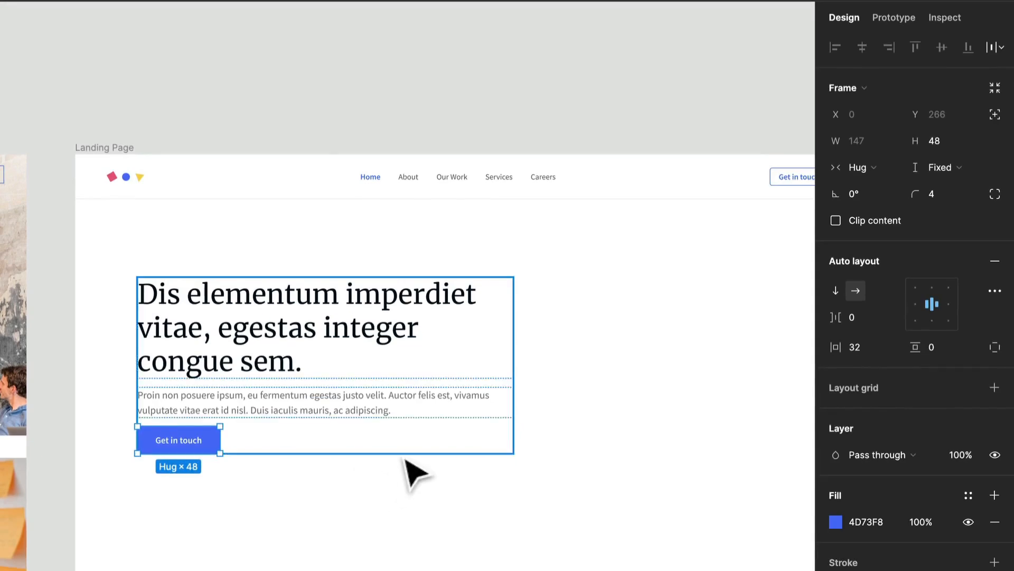
pyautogui.hotkey('shift', 'Return')
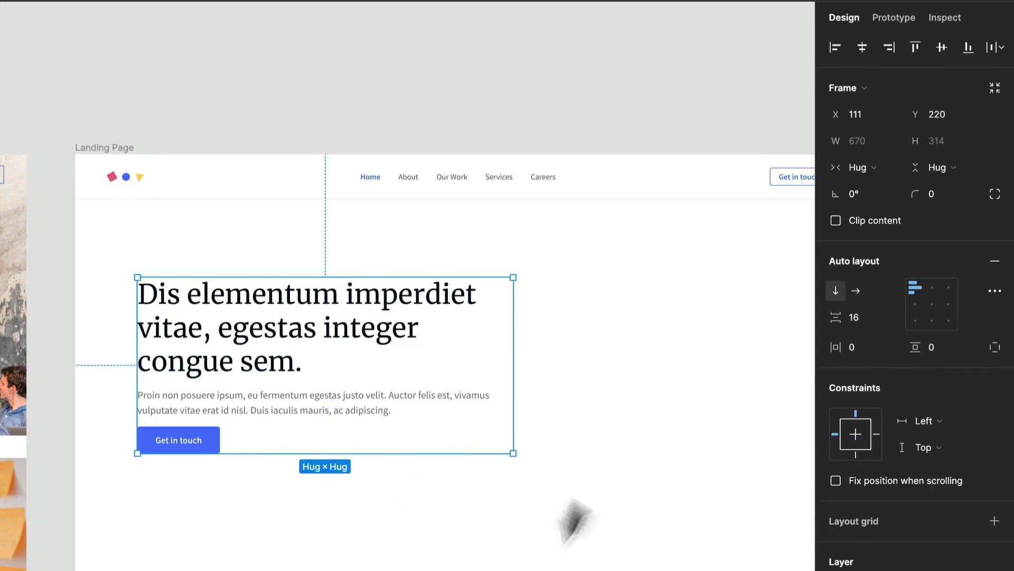
pyautogui.scroll(5, 304, 418)
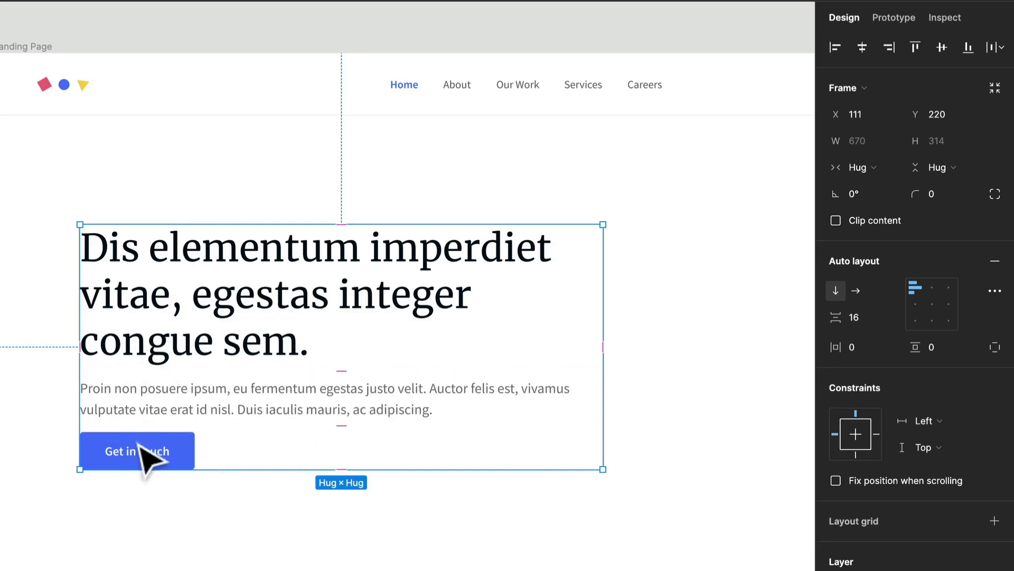
# Wrap the Title and Body layers in a nested frame and add auto layout to it
pyautogui.click(216, 414)
pyautogui.keyDown('shift'); pyautogui.click(225, 346); pyautogui.keyUp('shift')
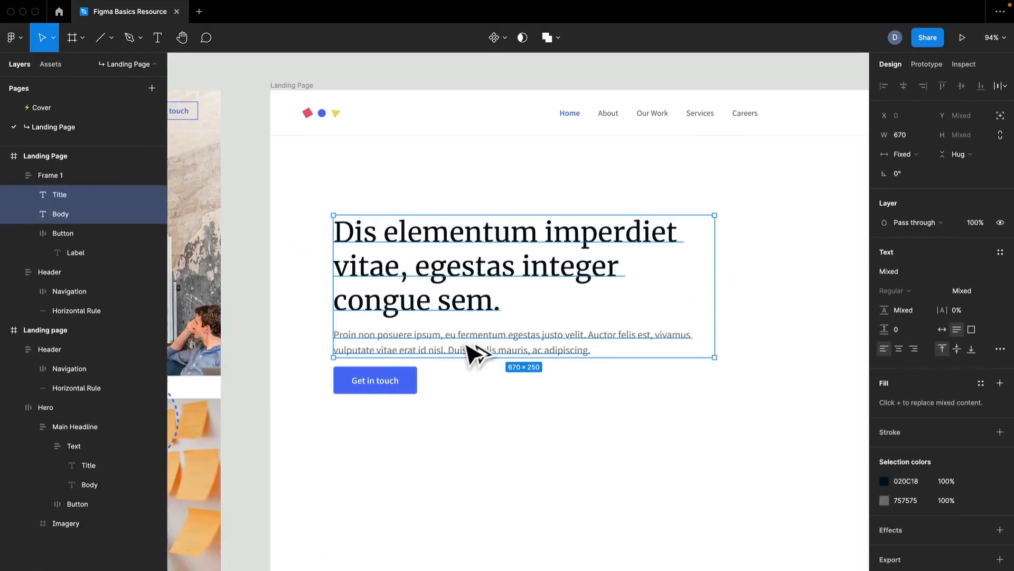
pyautogui.press('super+alt+g')
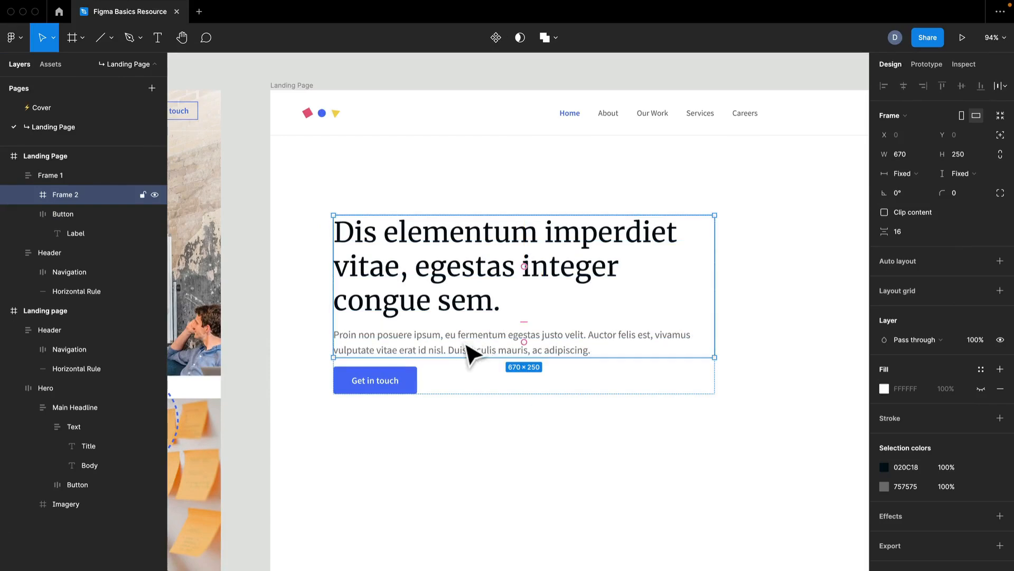
pyautogui.rightClick(483, 283)
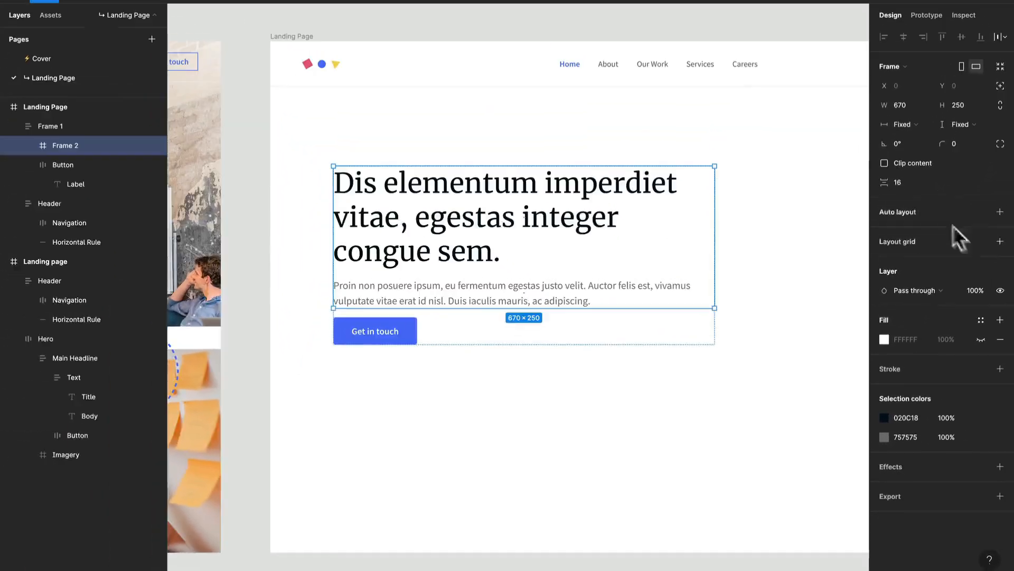
pyautogui.click(1000, 212)
# Rename the nested frame to Text
pyautogui.hotkey('ctrl', 'r')
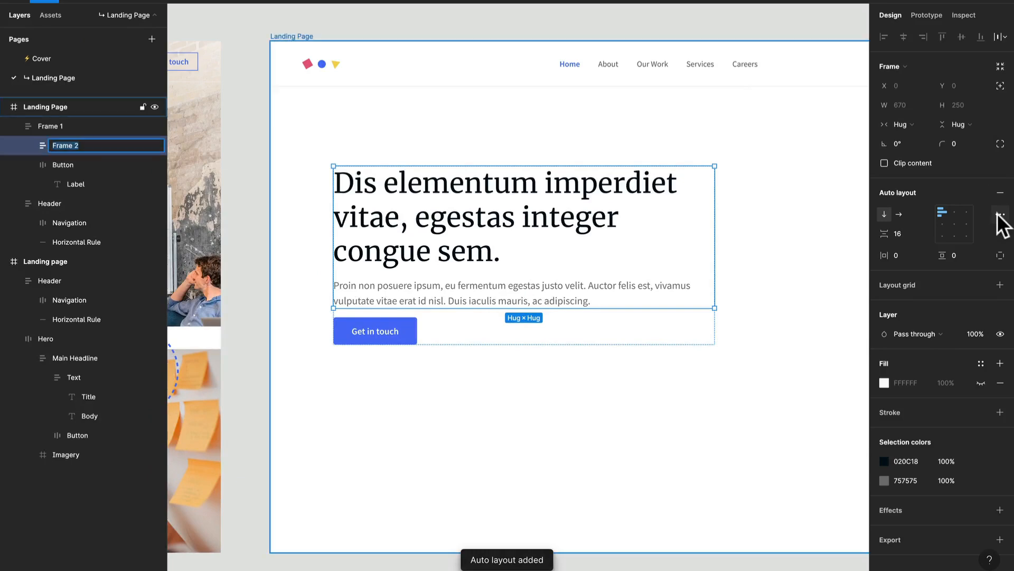
pyautogui.press('Return')
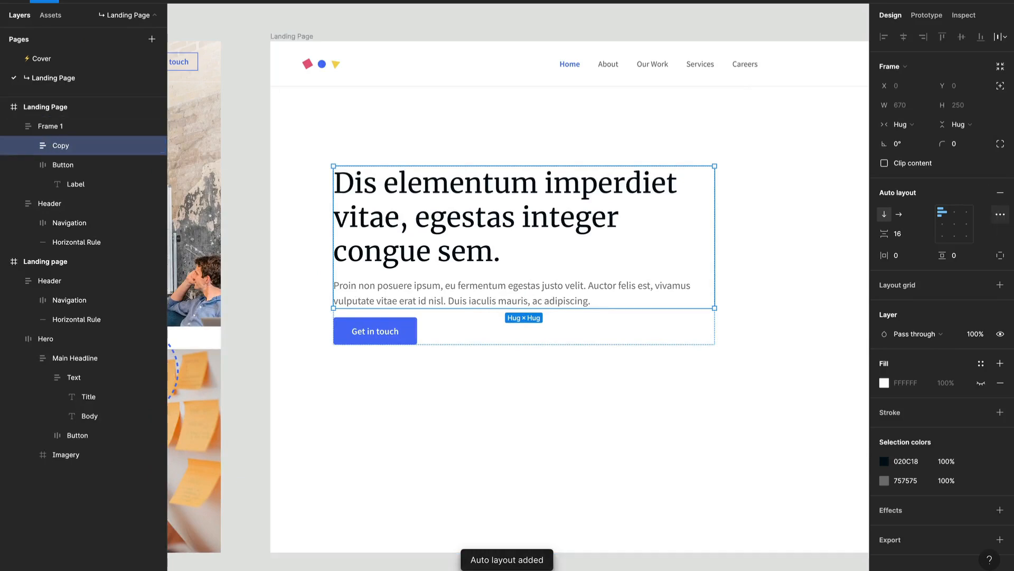
pyautogui.hotkey('ctrl', 'r')
pyautogui.write('Text')
pyautogui.press('Return')
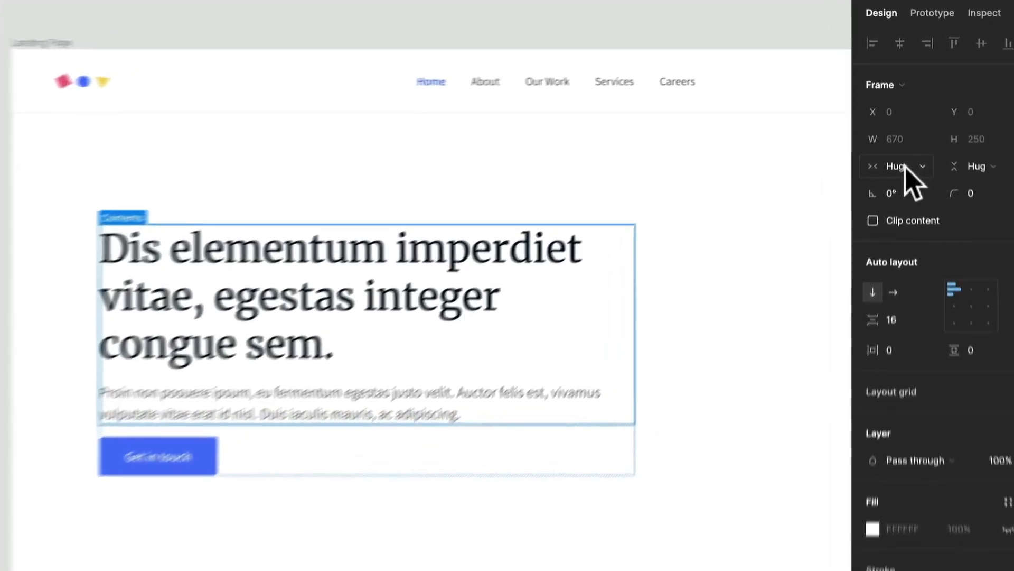
# Set the Text frame's horizontal resizing to Fill container
pyautogui.click(901, 124)
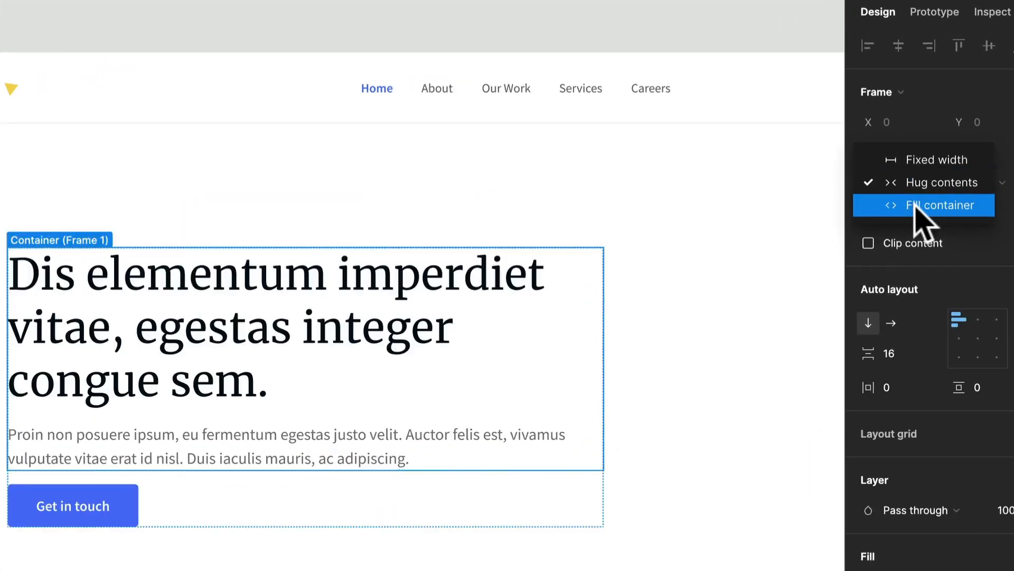
pyautogui.click(915, 206)
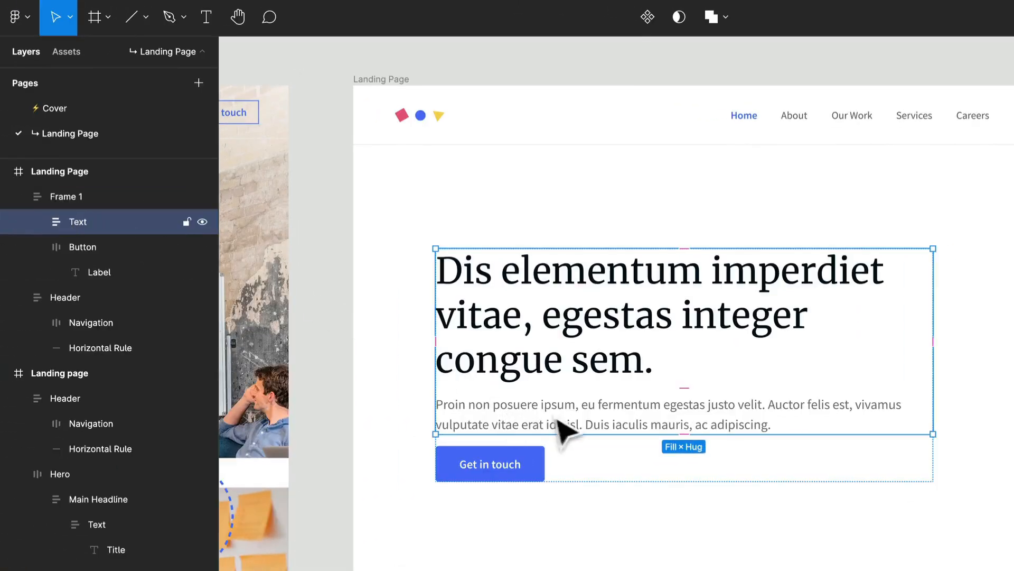
# Select the Title and Body layers and set their width resizing to Fill container
pyautogui.doubleClick(562, 423)
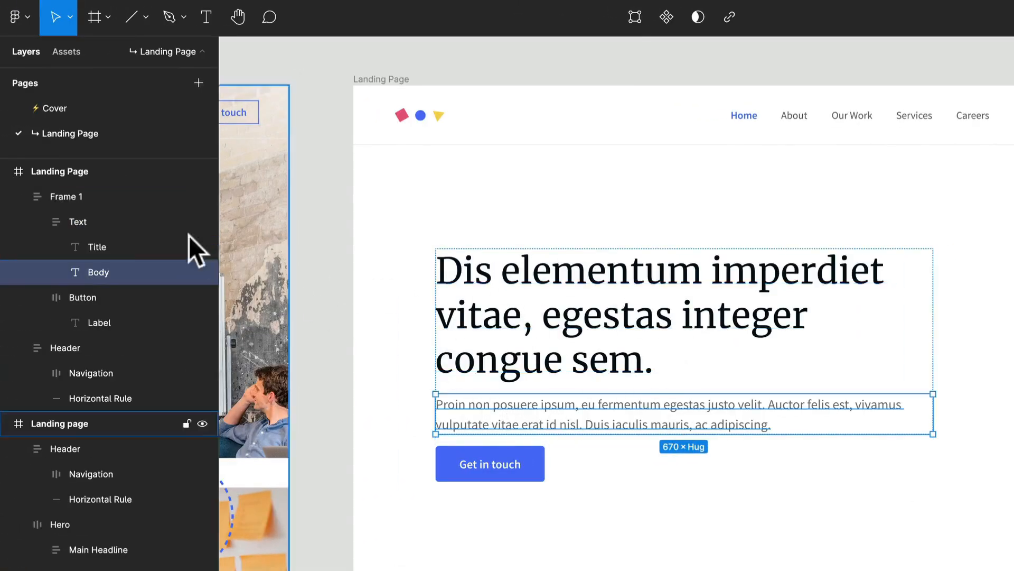
pyautogui.keyDown('shift'); pyautogui.click(111, 248); pyautogui.keyUp('shift')
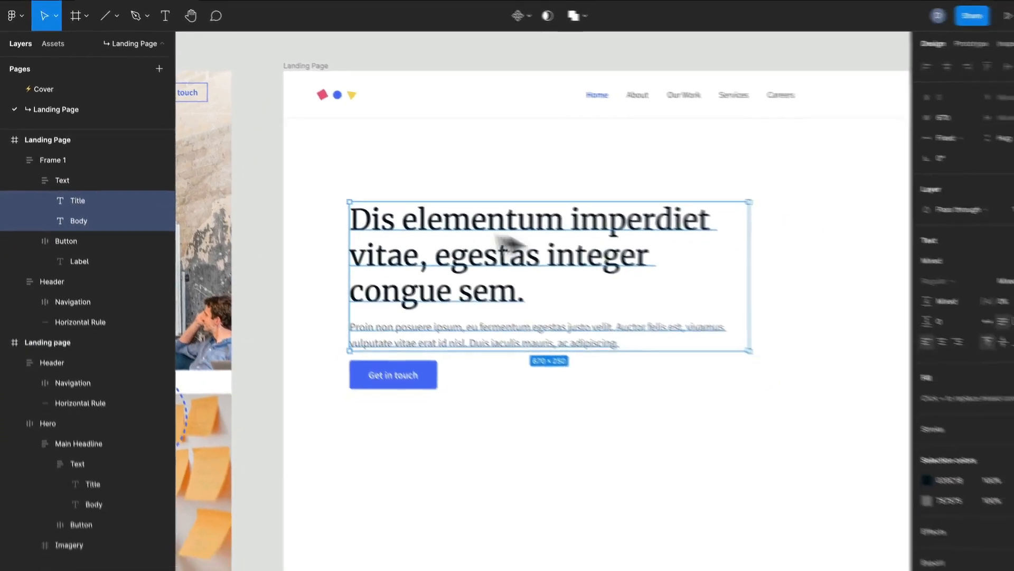
pyautogui.click(899, 134)
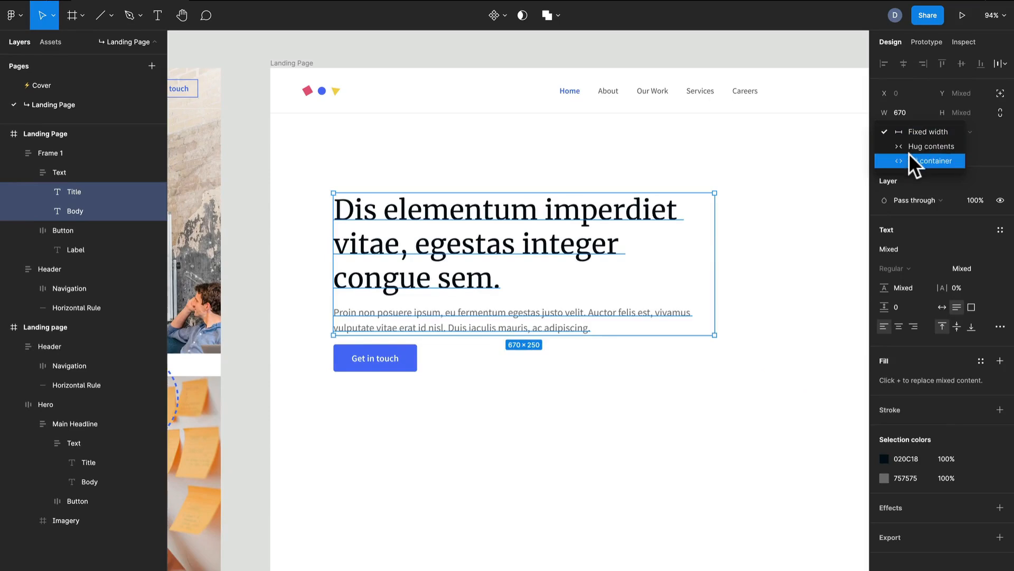
pyautogui.click(910, 160)
# Resize the outer auto layout frame to a fixed width of about 605
pyautogui.click(437, 305)
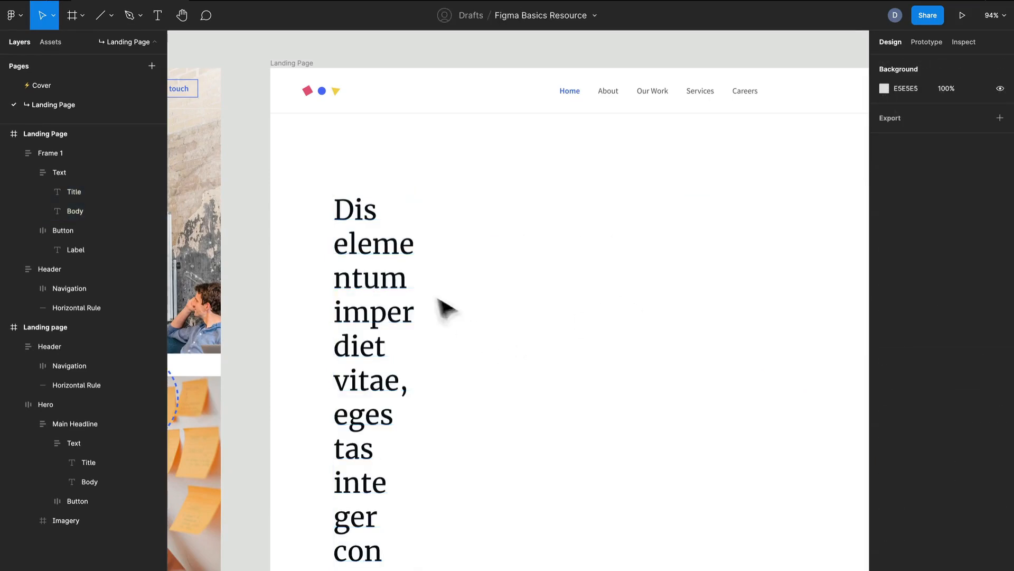
pyautogui.click(398, 277)
pyautogui.moveTo(419, 264); pyautogui.dragTo(680, 223)
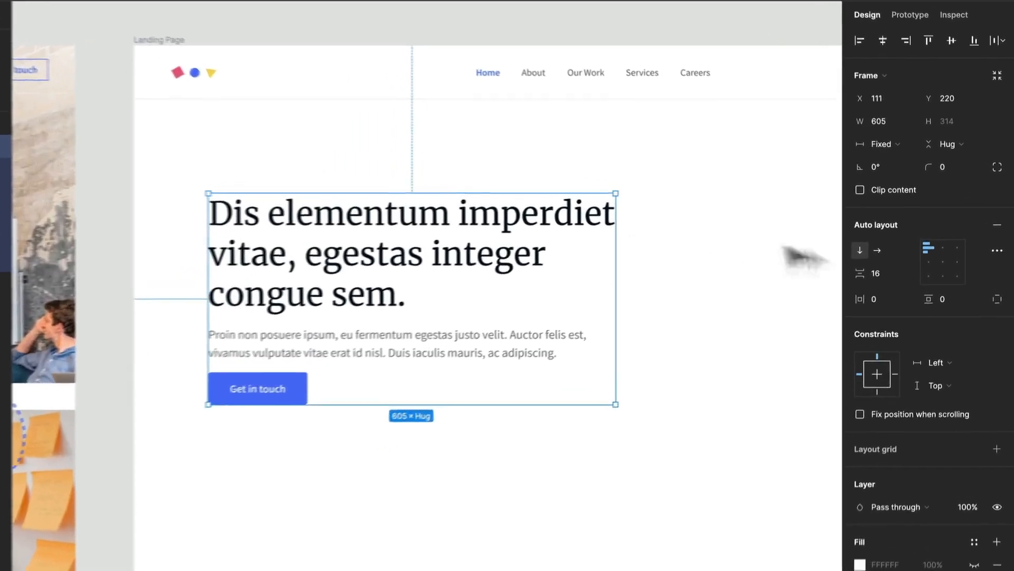
# Set the outer frame's spacing between items to 40
pyautogui.write('40')
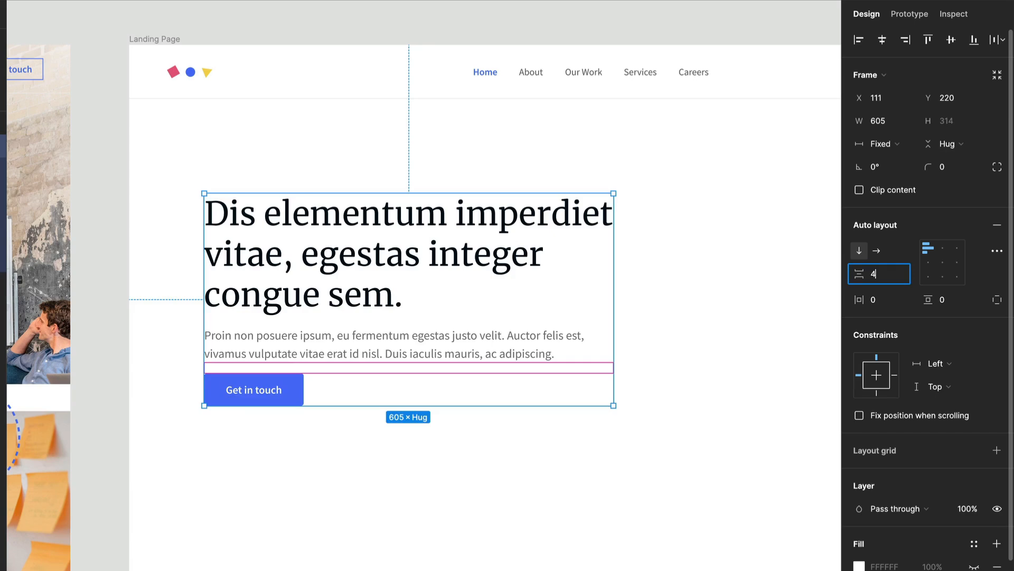
pyautogui.press('Return')
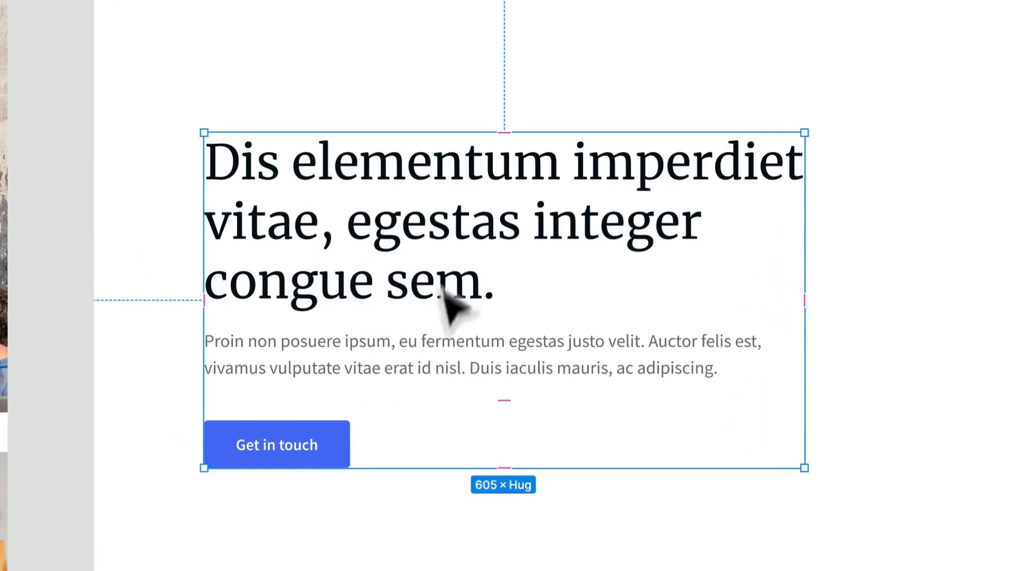
pyautogui.click(343, 494)
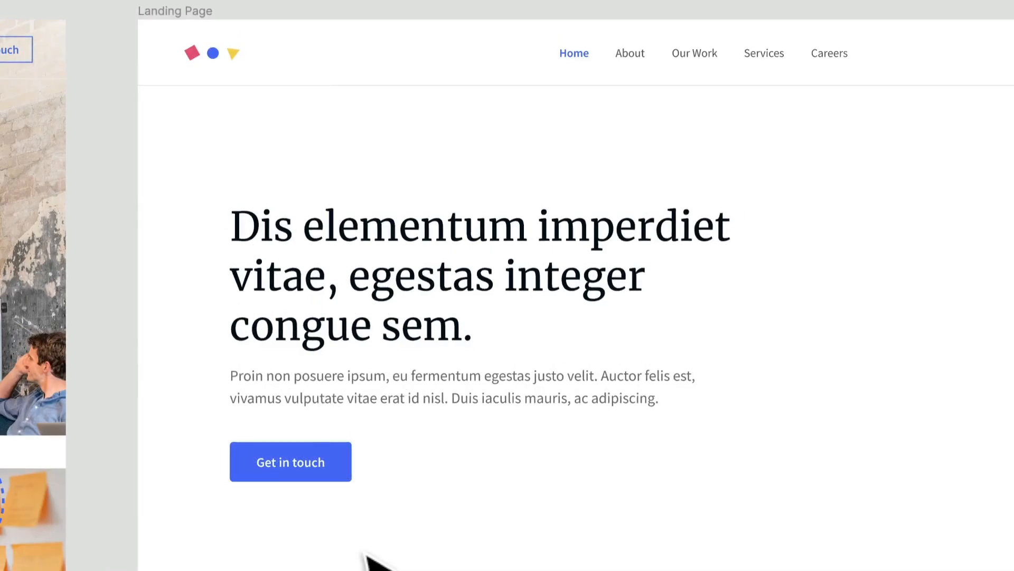
# Try narrowing the Landing Page frame to test how the hero responds, then undo the resize
pyautogui.moveTo(417, 297); pyautogui.dragTo(417, 377)
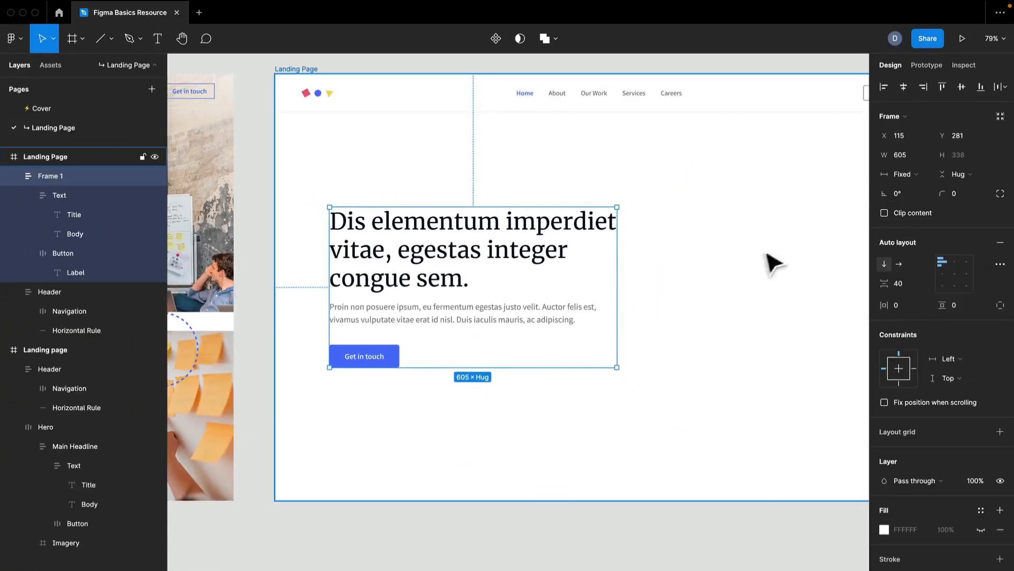
pyautogui.scroll(-5, 766, 265)
pyautogui.scroll(3, 596, 280)
pyautogui.scroll(5, 363, 322)
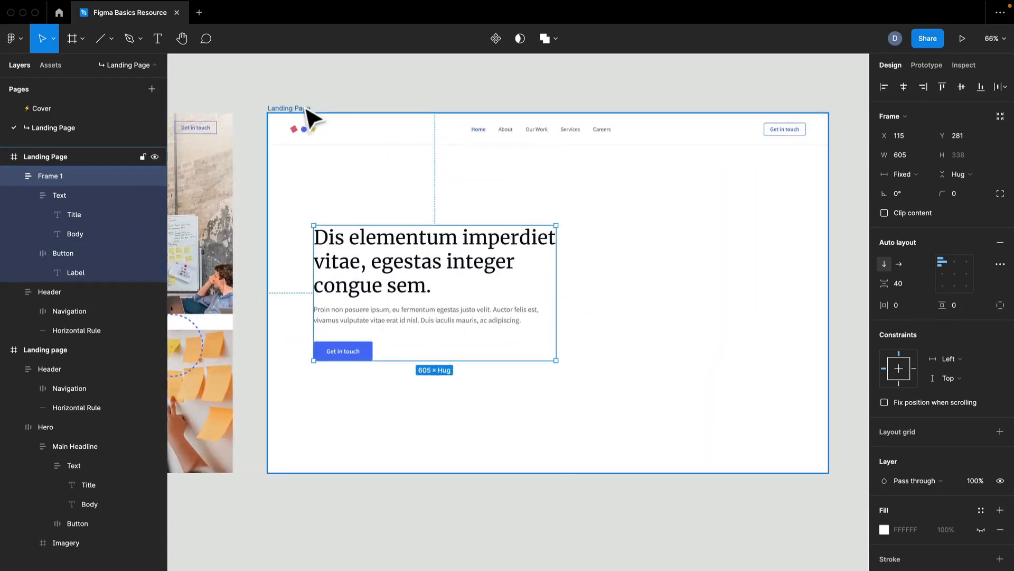
pyautogui.click(309, 109)
pyautogui.moveTo(825, 184); pyautogui.dragTo(540, 188)
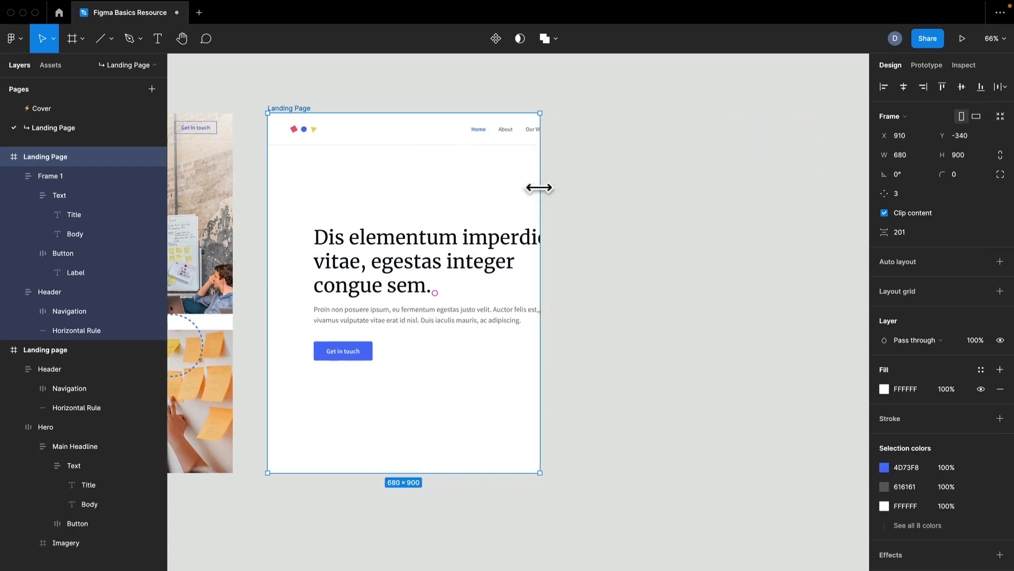
pyautogui.press('super+z')
# Set the Header frame's horizontal constraint to Left and right
pyautogui.click(709, 142)
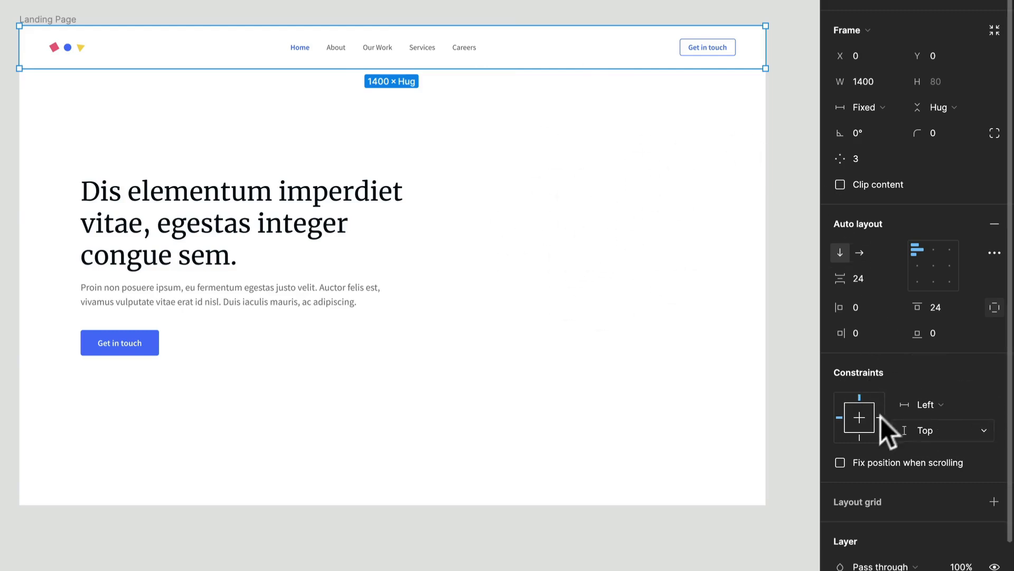
pyautogui.click(965, 411)
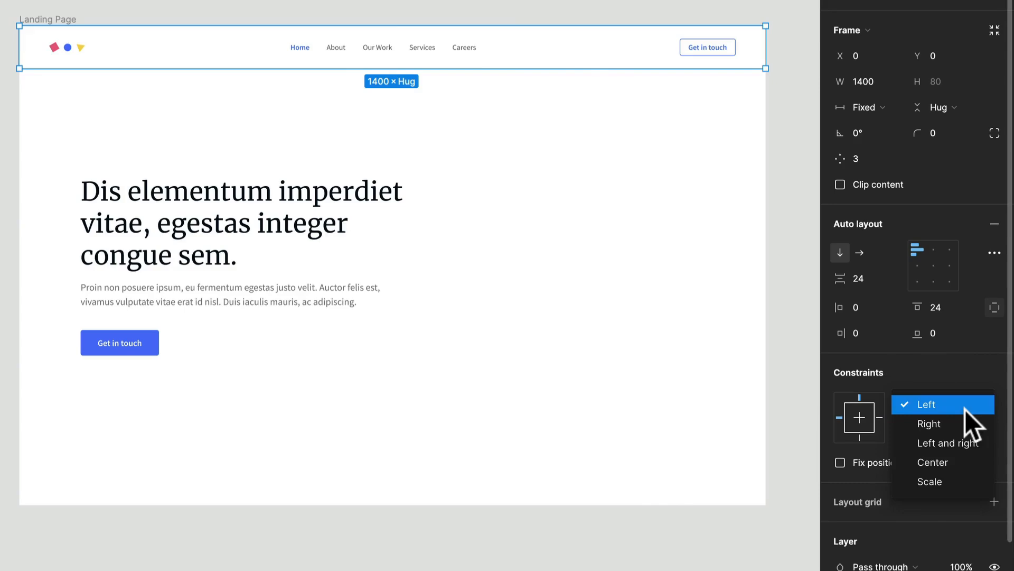
pyautogui.click(960, 443)
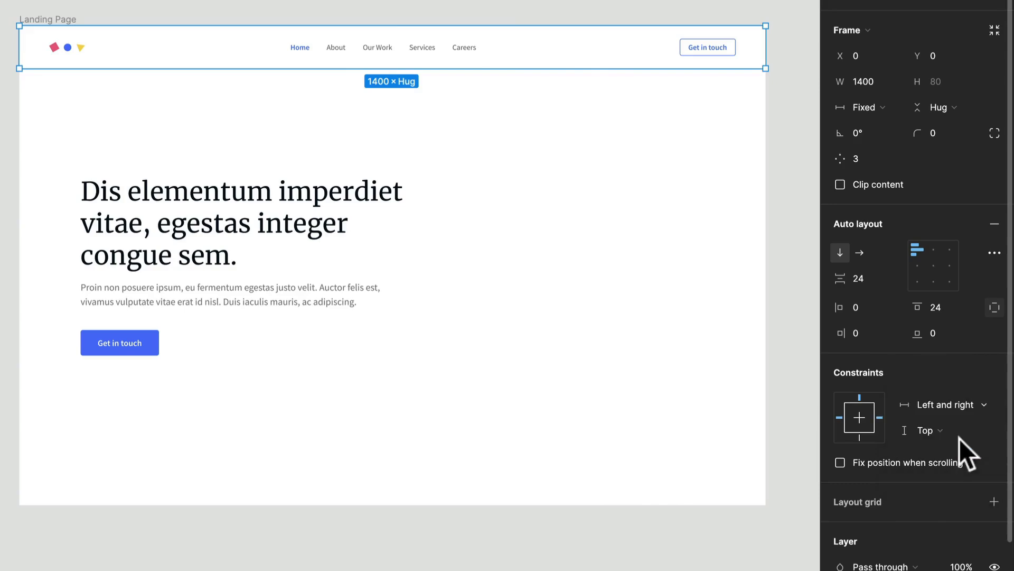
# Set the hero's Frame 1 horizontal constraint to Left and right
pyautogui.click(374, 319)
pyautogui.click(945, 361)
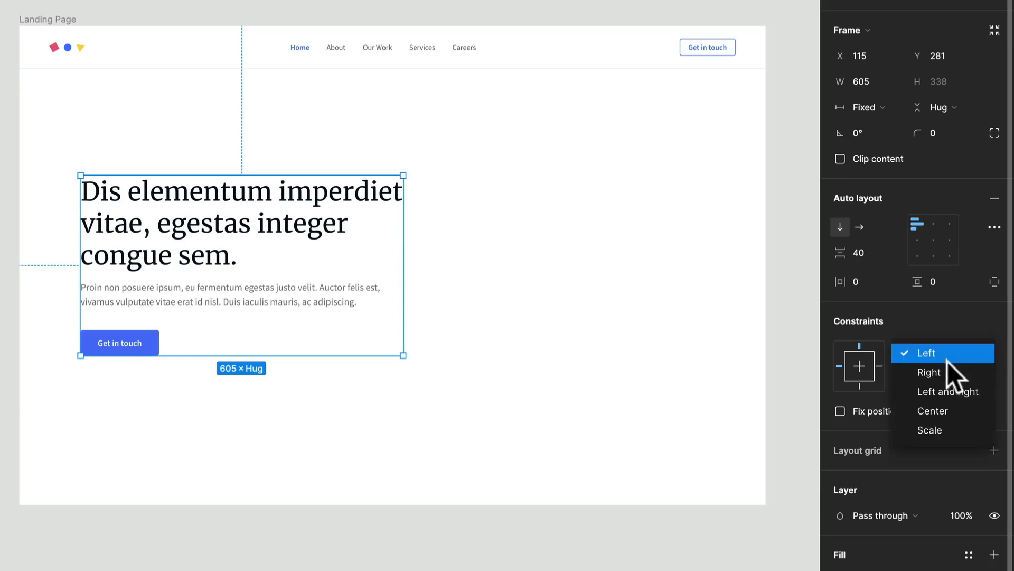
pyautogui.click(946, 392)
# Resize the Landing Page frame's width to check how the header and hero follow the constraints, then inspect the hero closely
pyautogui.click(671, 343)
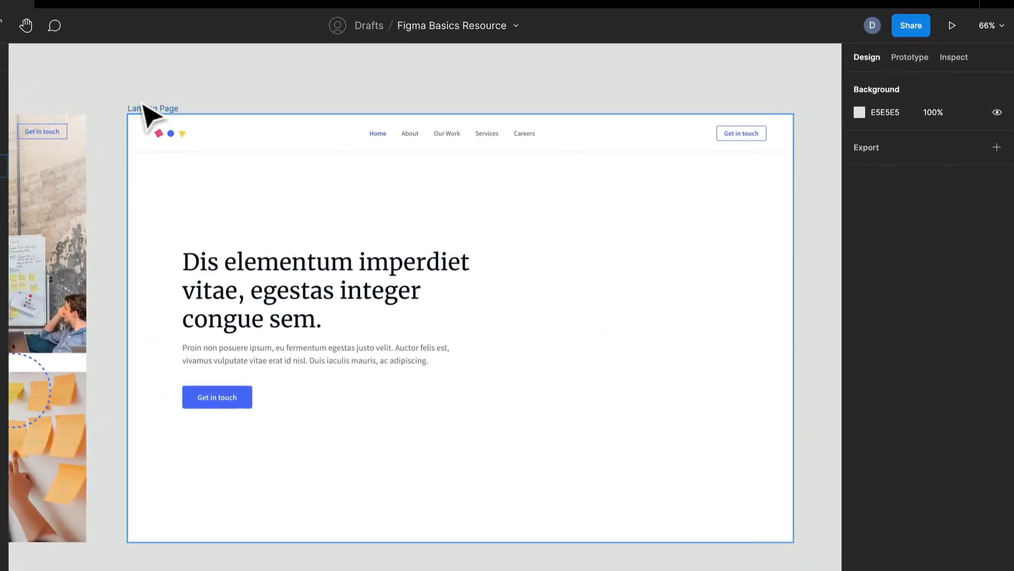
pyautogui.click(70, 46)
pyautogui.moveTo(793, 196); pyautogui.dragTo(745, 186)
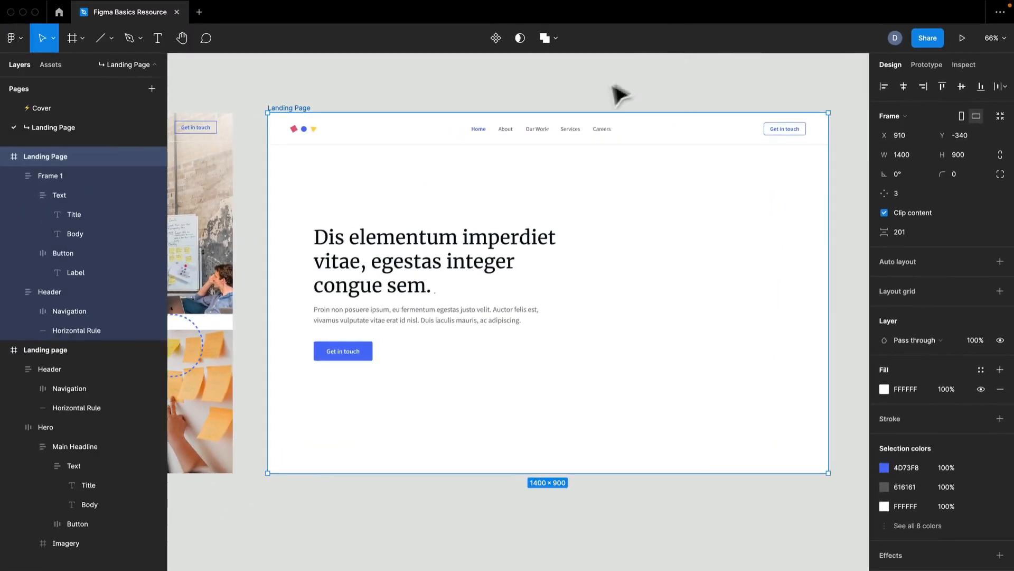
pyautogui.click(631, 83)
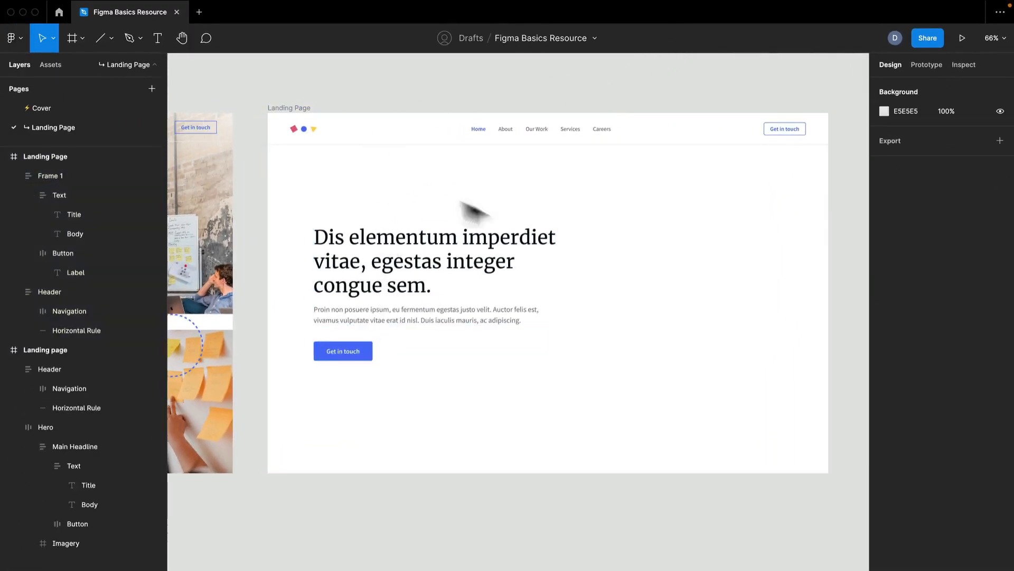
pyautogui.scroll(5, 408, 324)
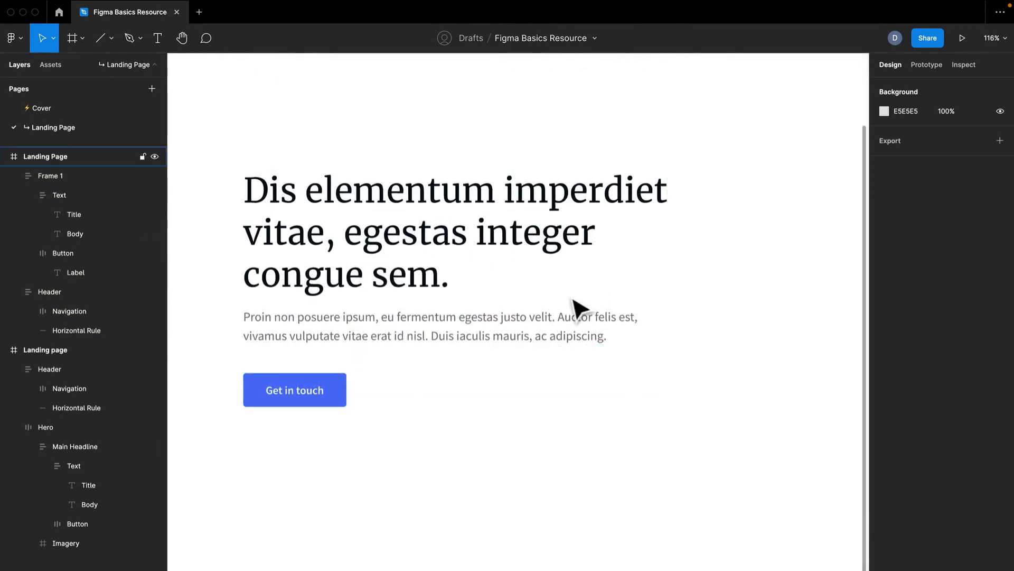
pyautogui.scroll(-3, 575, 309)
pyautogui.scroll(-1, 446, 288)
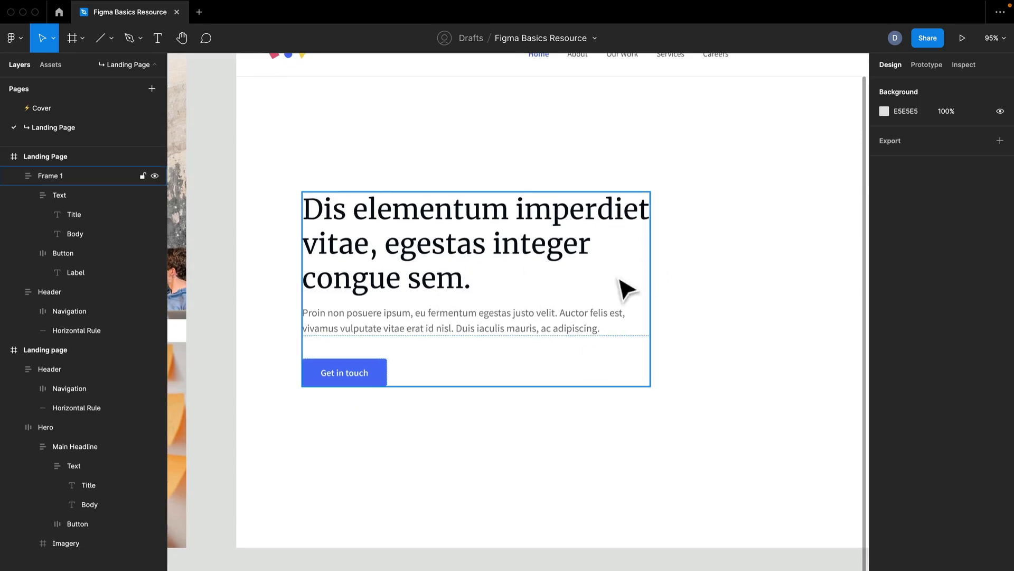
pyautogui.scroll(-2, 625, 288)
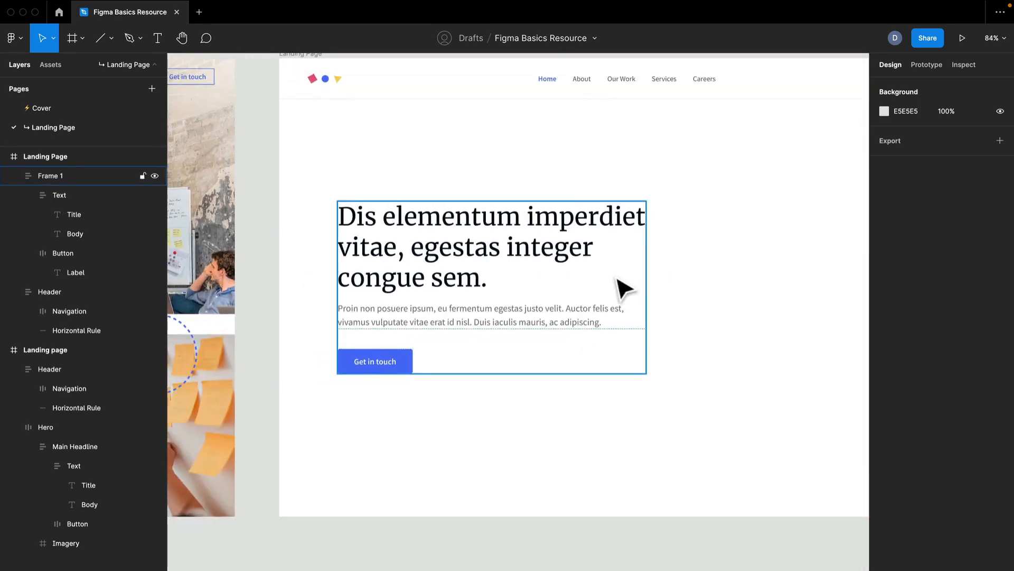